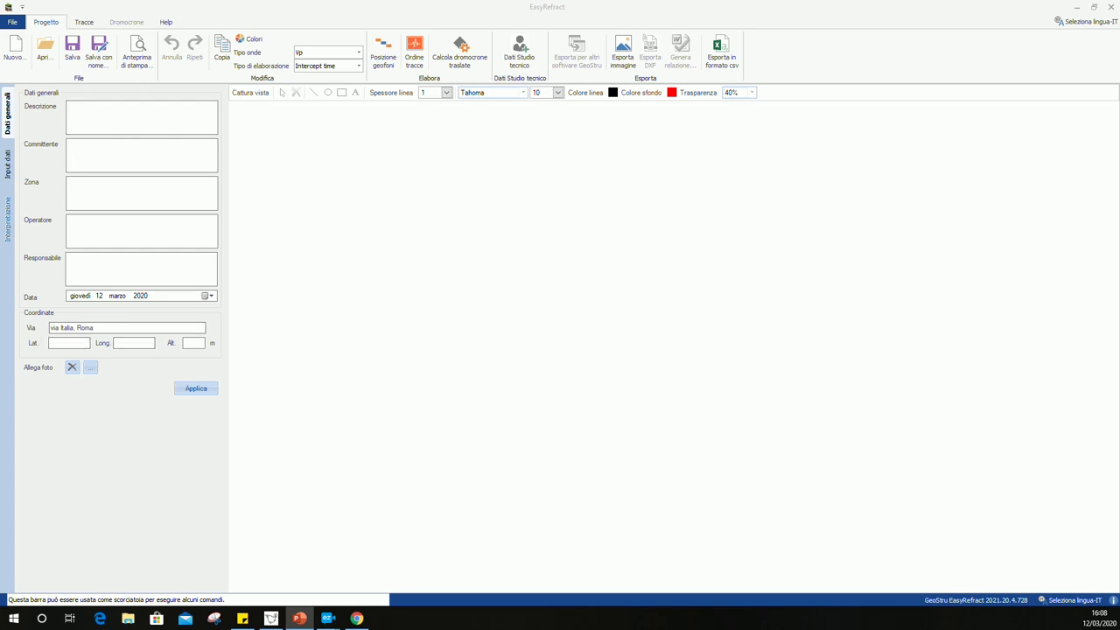
Step: Set the site's latitude to 39.619722 and longitude to 15.862500 and apply them to locate it on the map
click(81, 342)
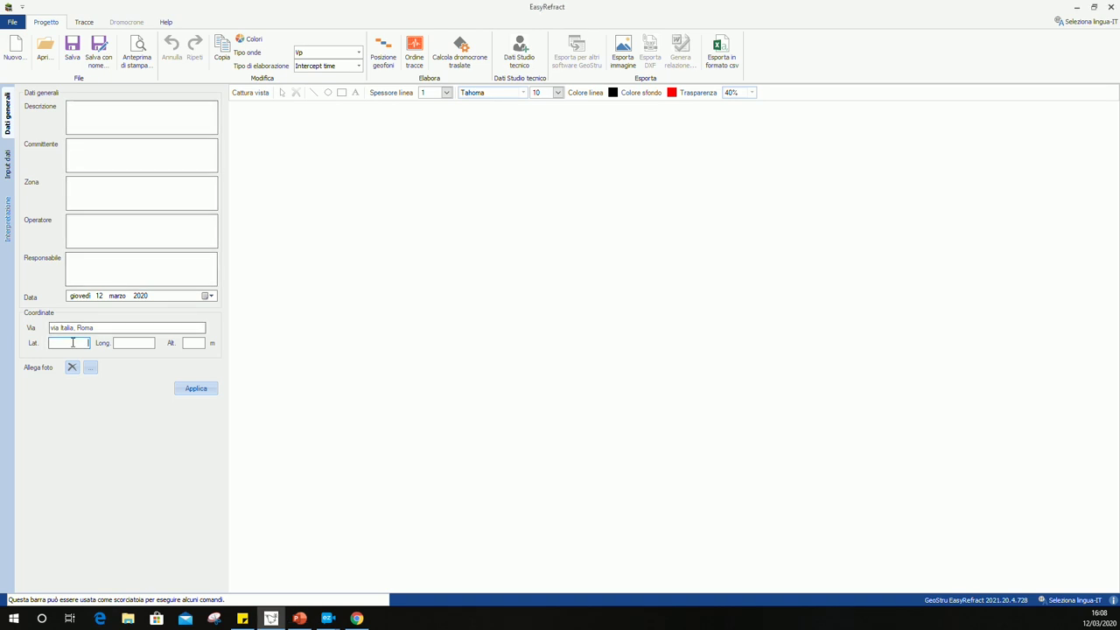
text(39.619722)
click(299, 619)
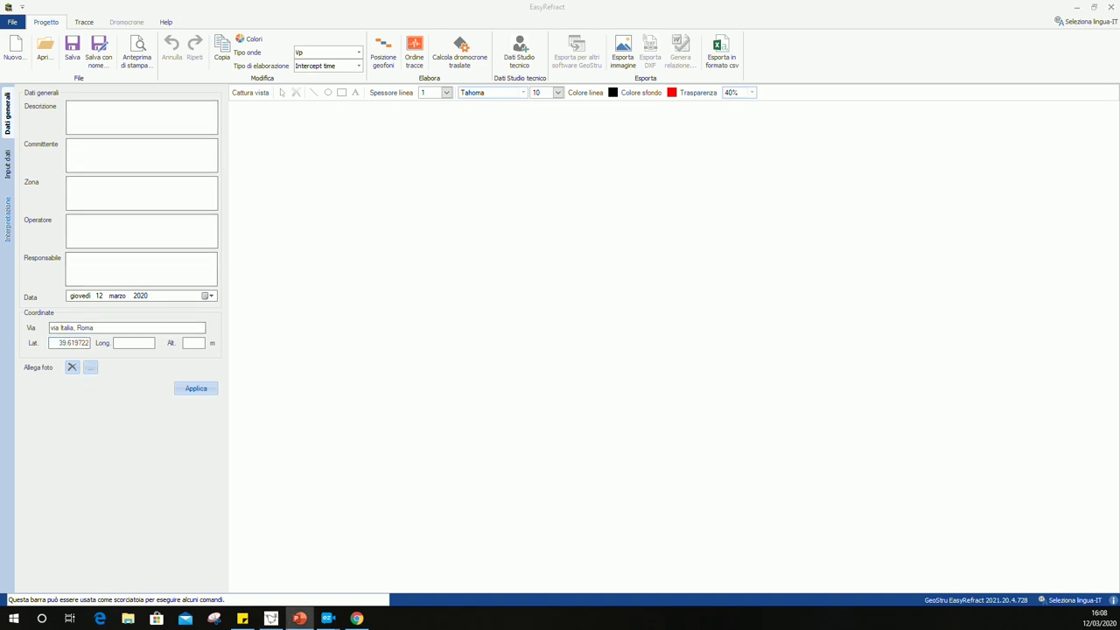
click(123, 342)
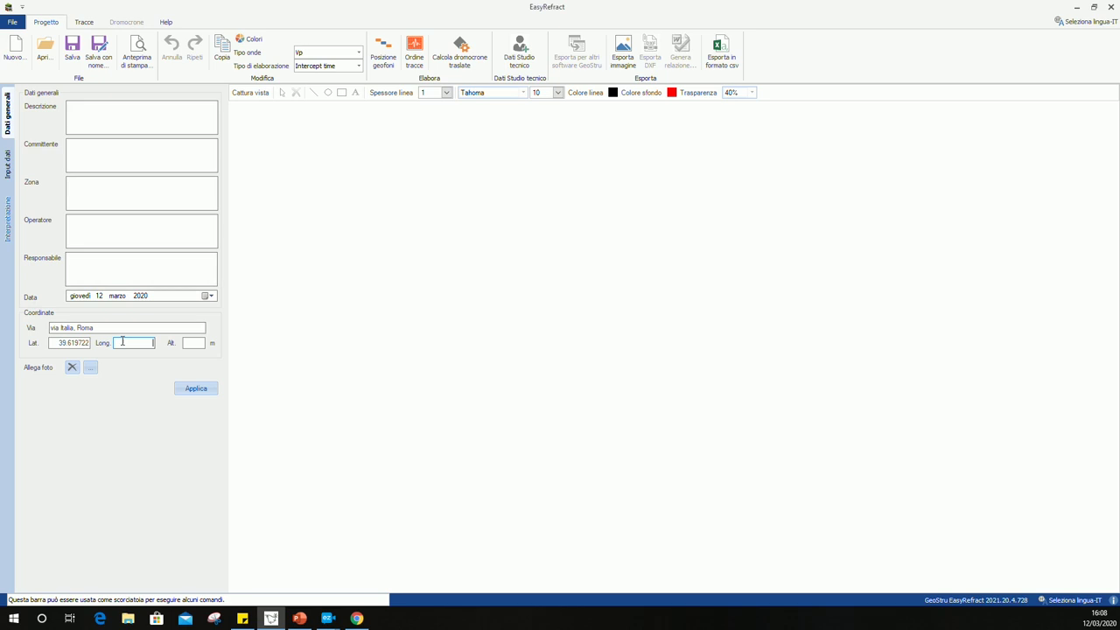
text(15.862500)
click(188, 388)
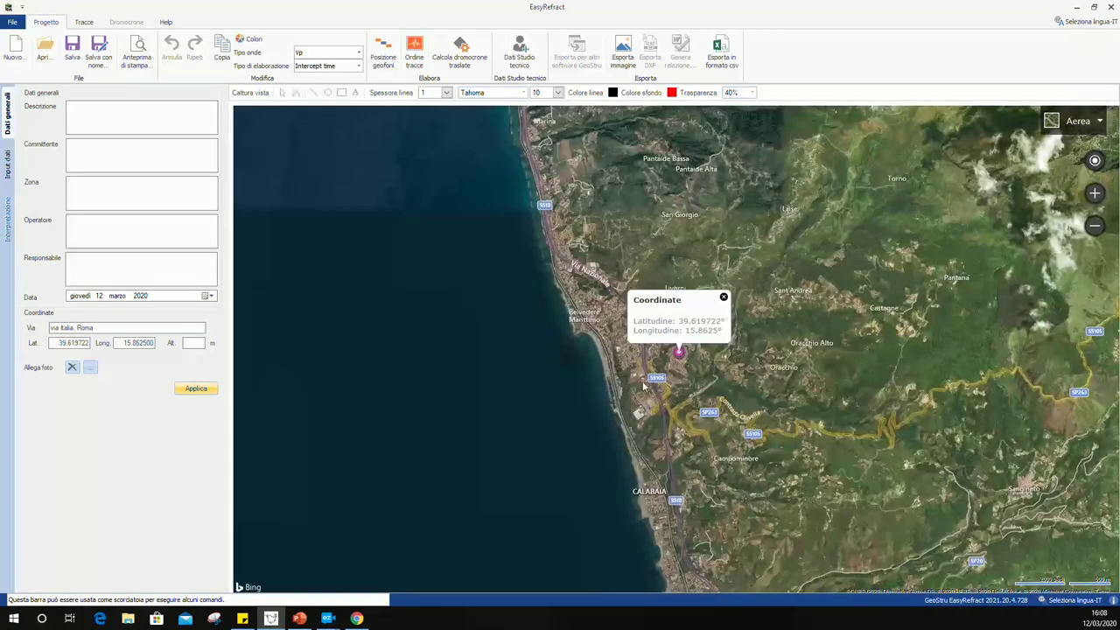
drag(652, 387, 552, 387)
scroll(556, 386, up, 3)
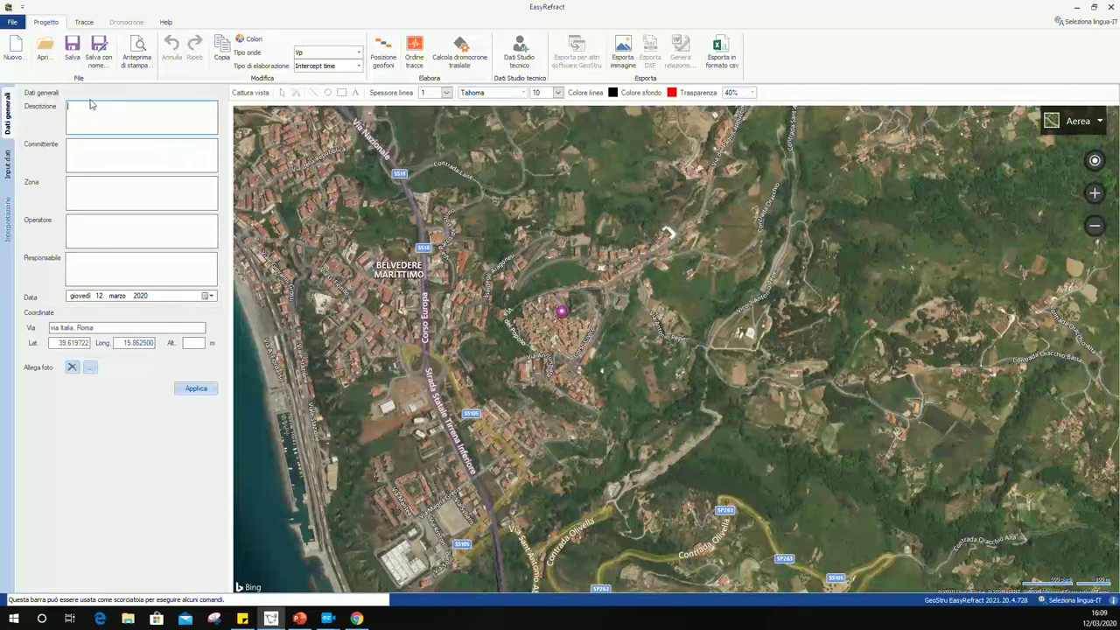
Step: Fill in the general data with description "Prospezione", client "A", zone "B" and operator "C"
text(Prospezione)
click(85, 153)
text(A)
click(118, 199)
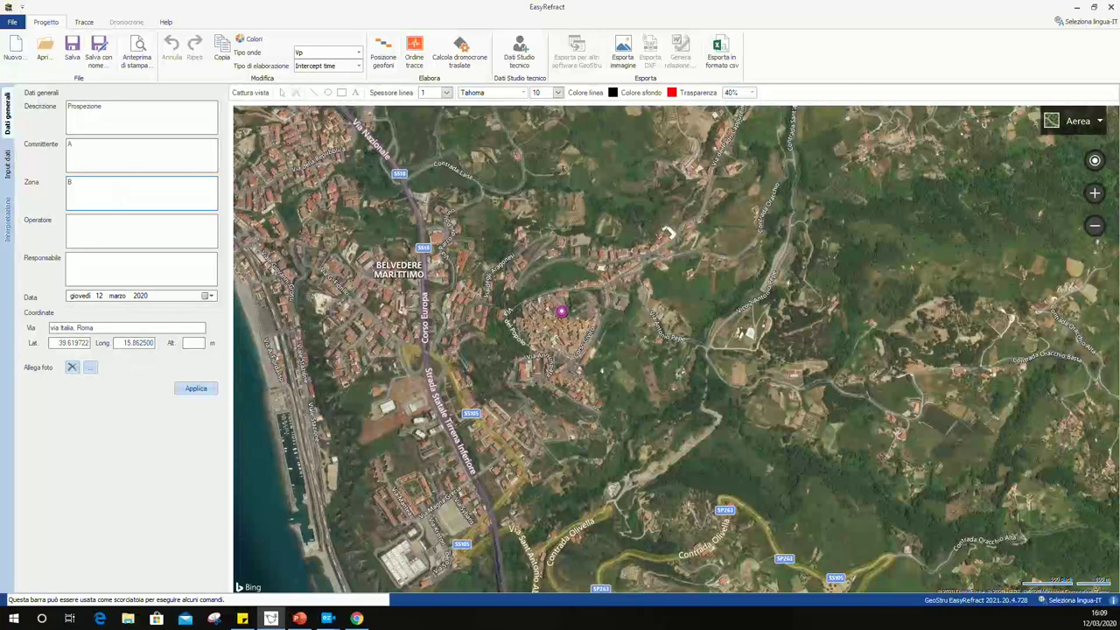
text(B)
click(105, 235)
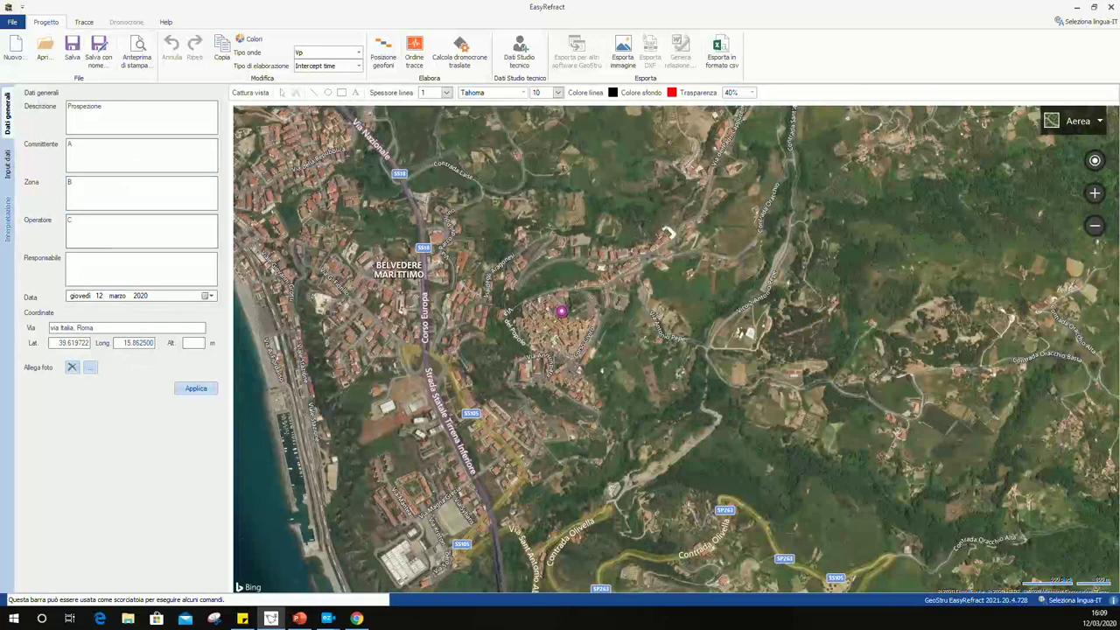
click(133, 266)
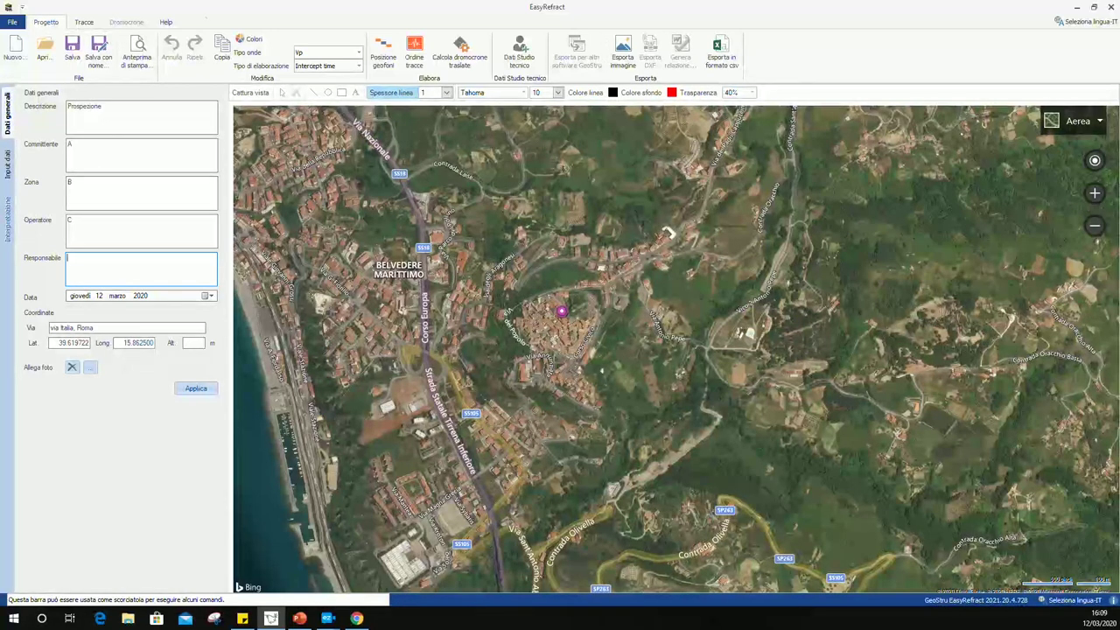
click(299, 617)
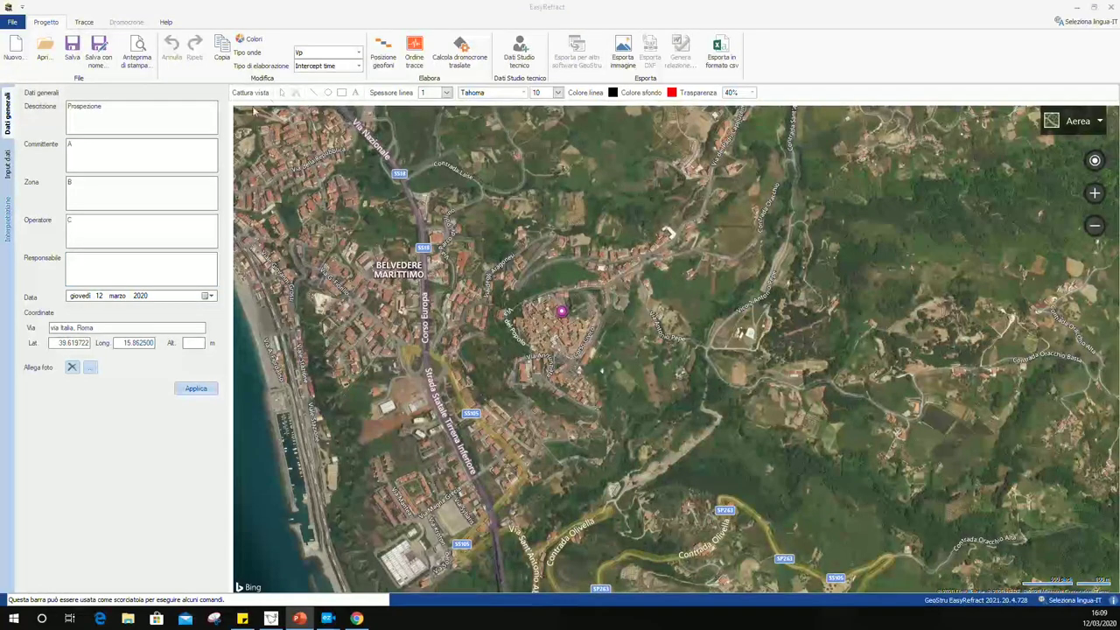
Step: Capture the map view and draw a rectangle around the site marker with a diagonal line inside it
click(251, 93)
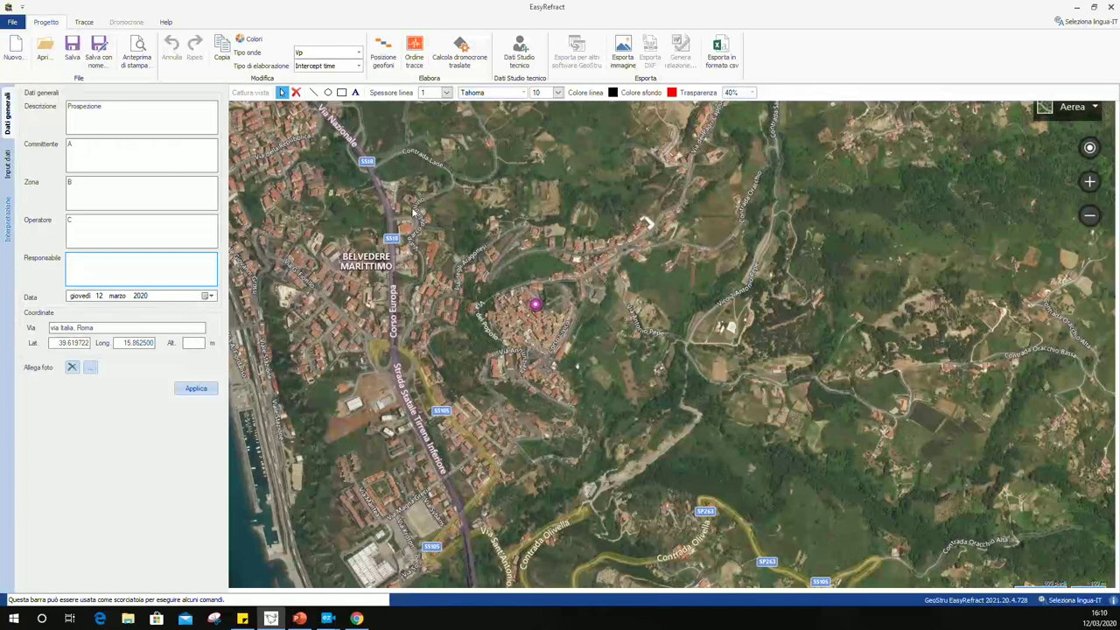
click(341, 92)
drag(468, 267, 610, 404)
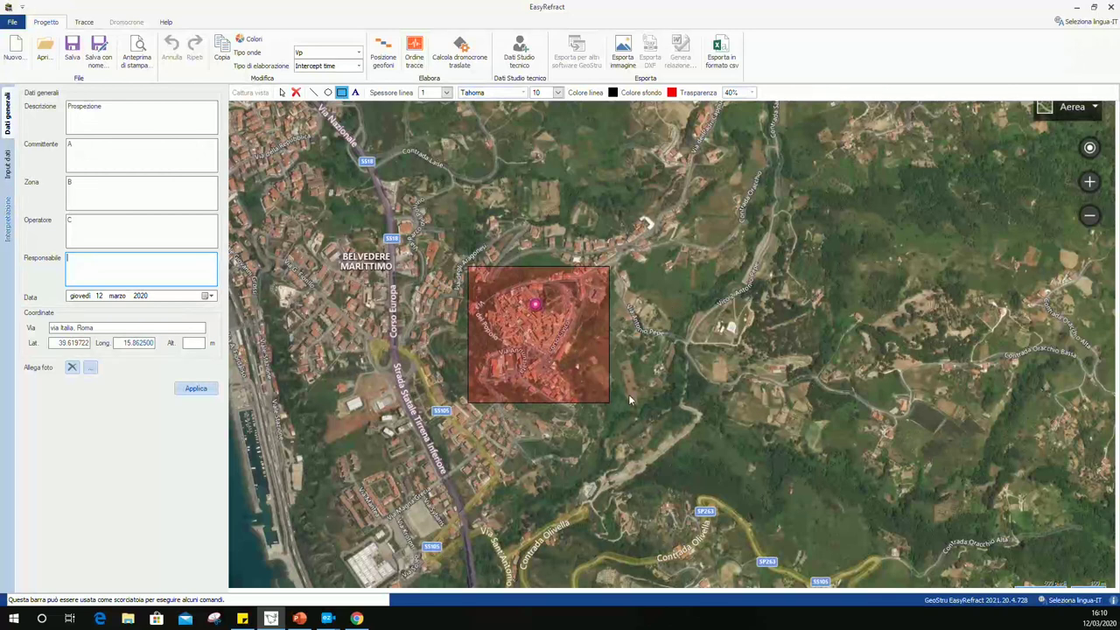
click(314, 91)
drag(505, 296, 564, 383)
Step: Add the text "Area studio" inside the rectangle and set the font size to 16
click(355, 92)
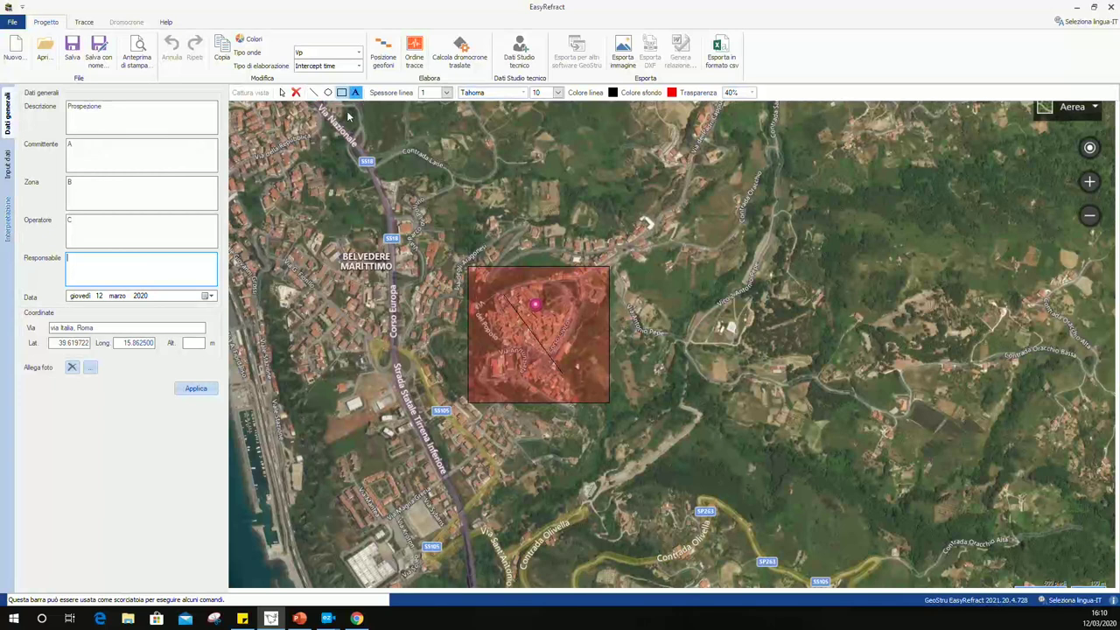
drag(484, 360, 601, 403)
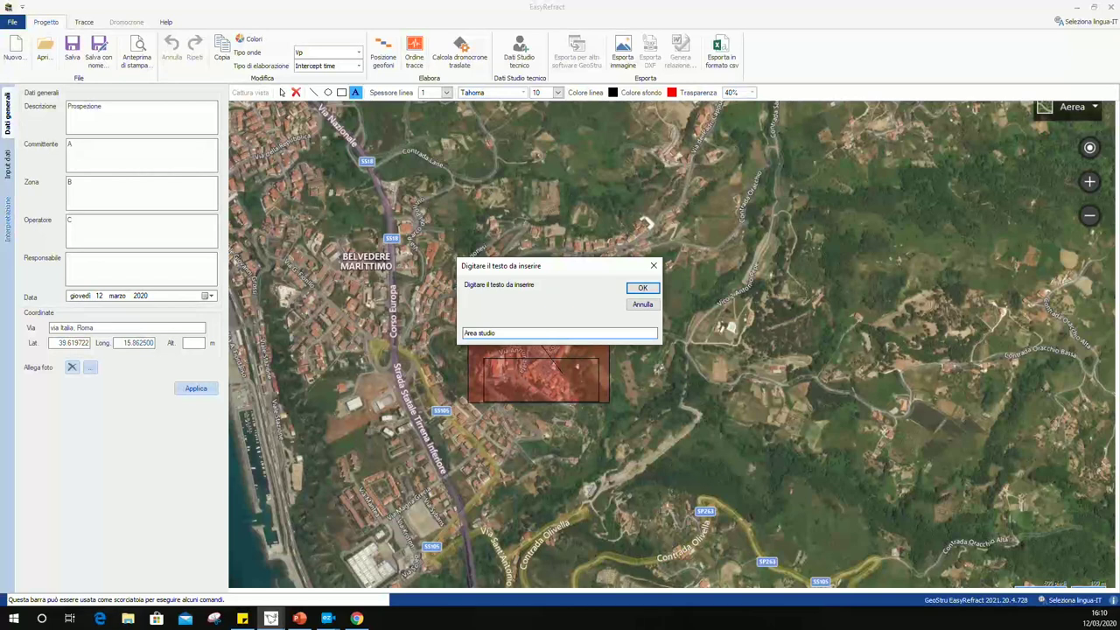
click(643, 288)
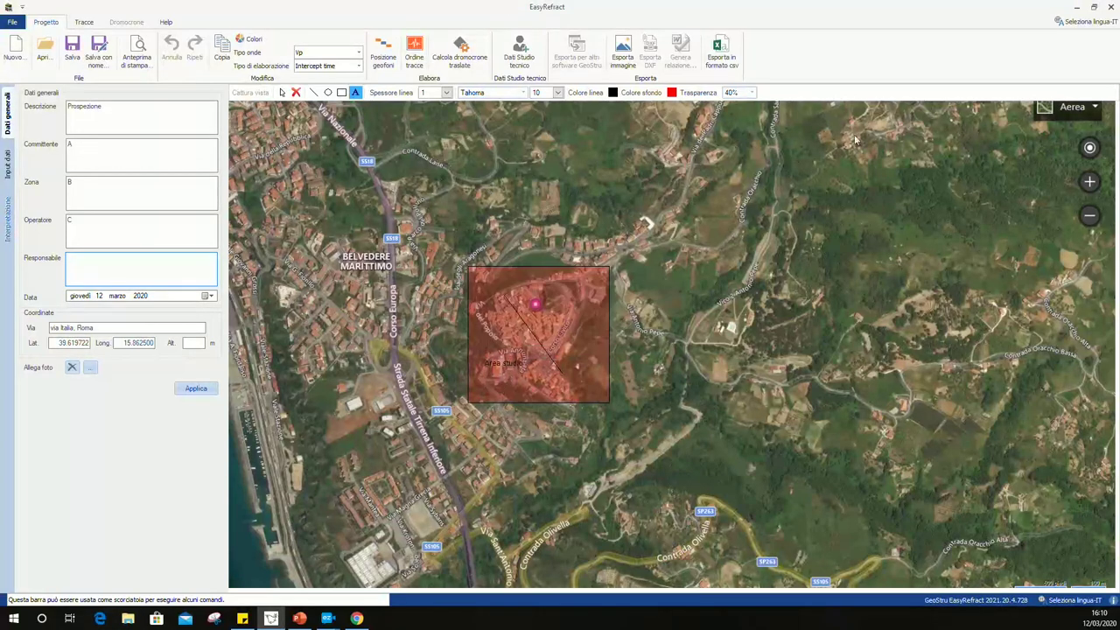
click(558, 92)
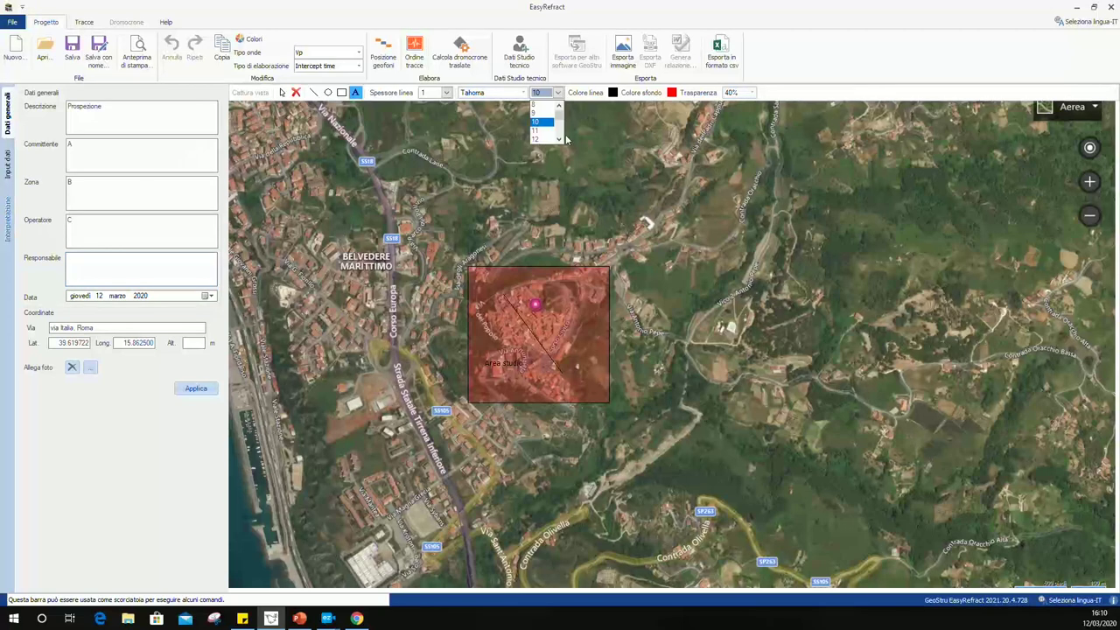
scroll(560, 132, down, 2)
click(542, 139)
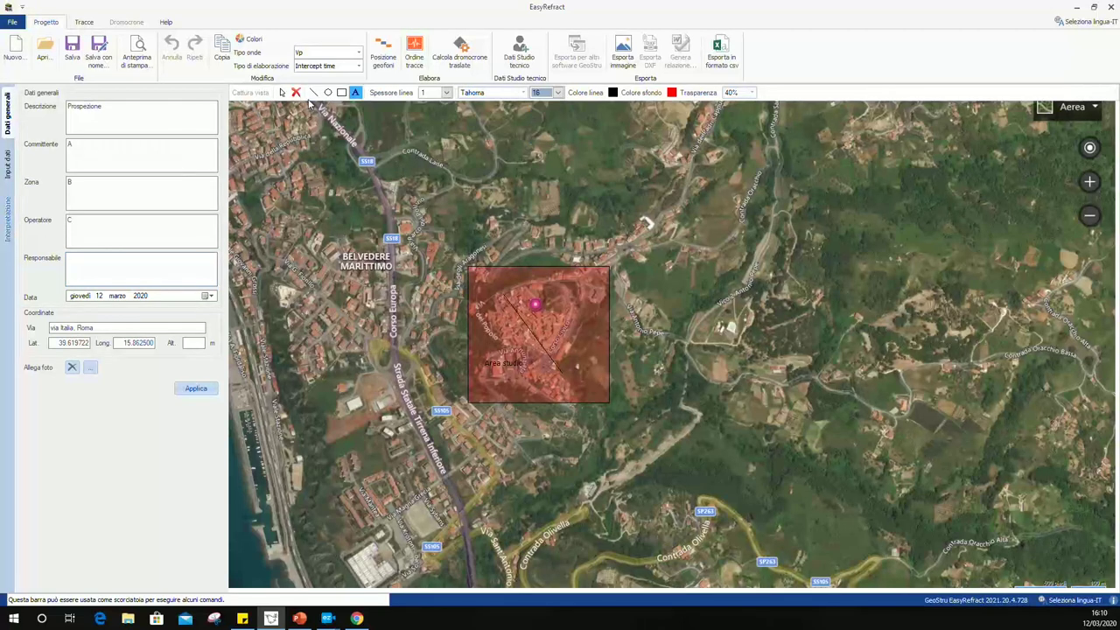
Step: Delete the rectangle, the diagonal line and the text from the captured map
click(296, 93)
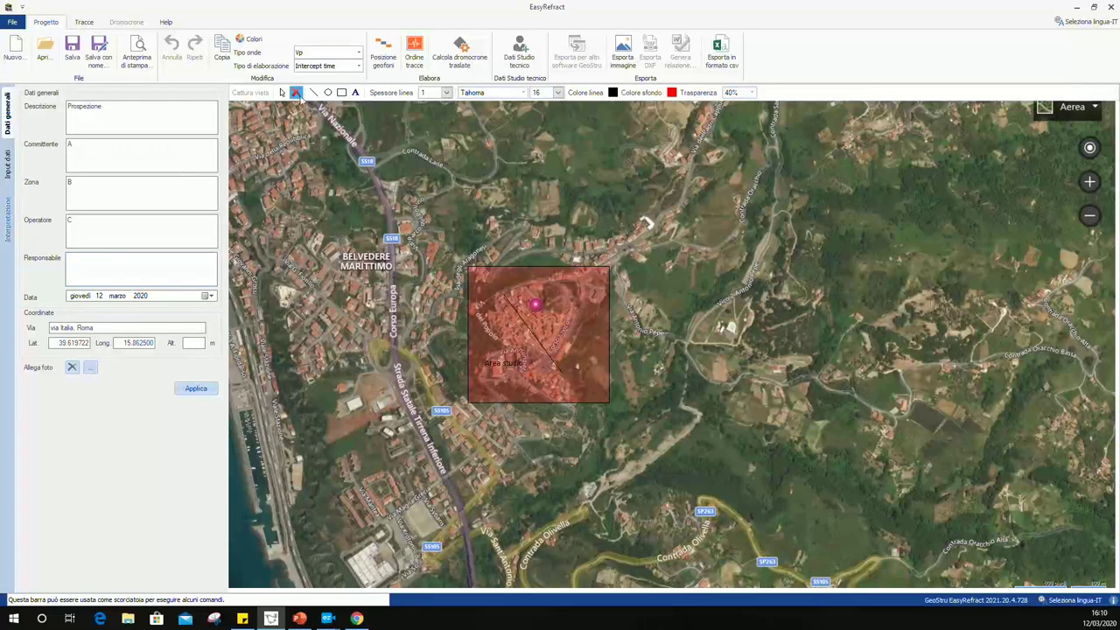
click(561, 348)
click(551, 362)
click(512, 364)
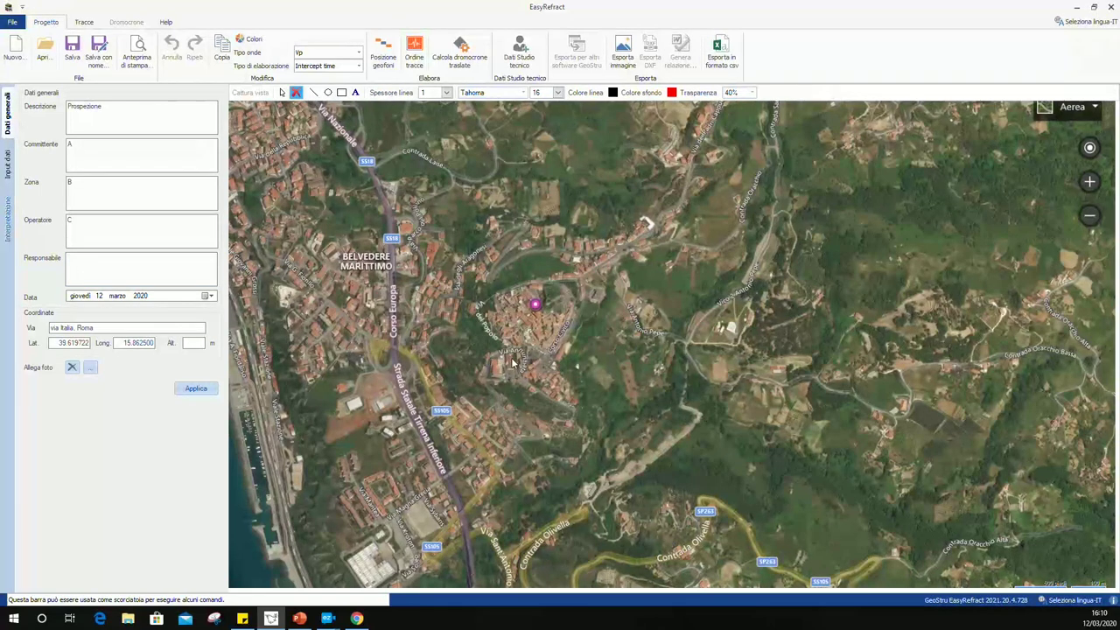
Step: Draw a wide rectangle on the captured map covering the site marker and the area east of it
click(328, 93)
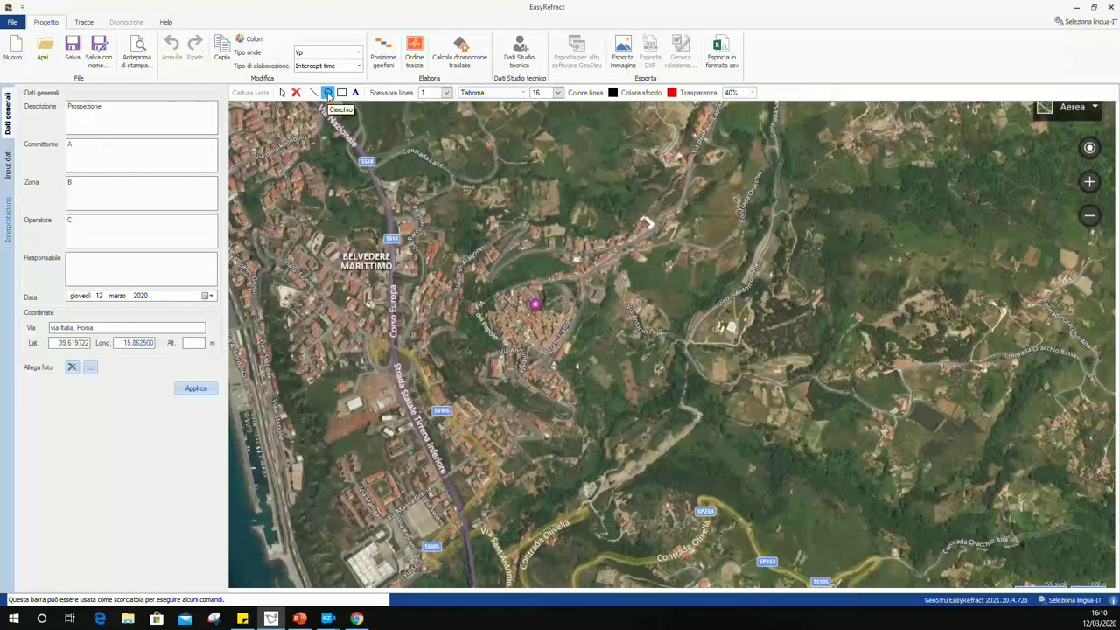
click(342, 93)
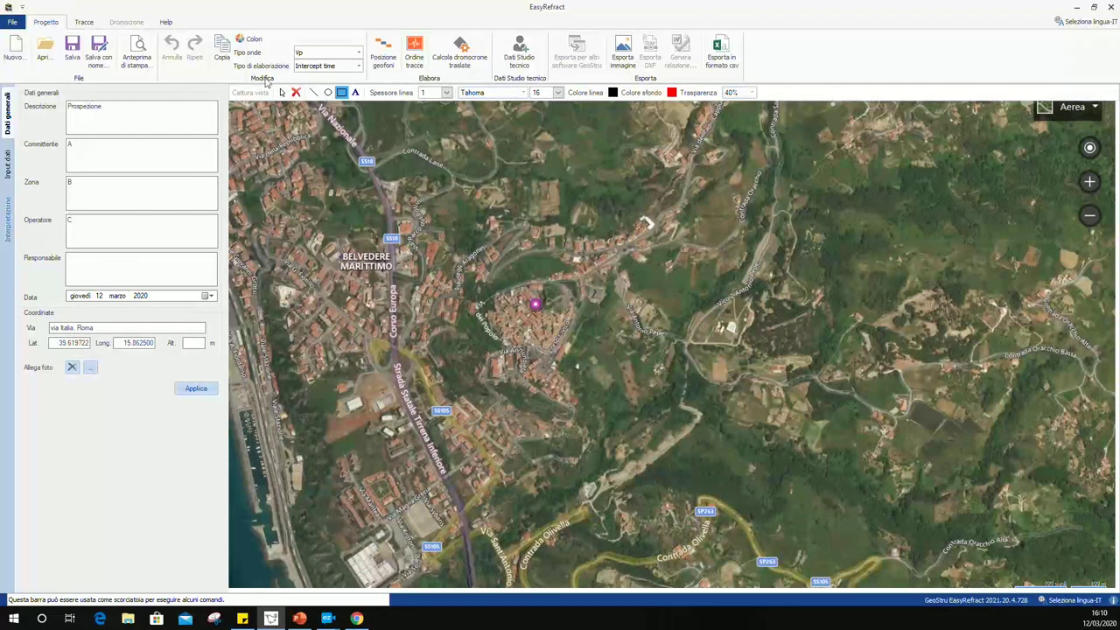
mouse_move(496, 272)
mouse_down()
mouse_move(579, 399)
mouse_move(690, 373)
mouse_up()
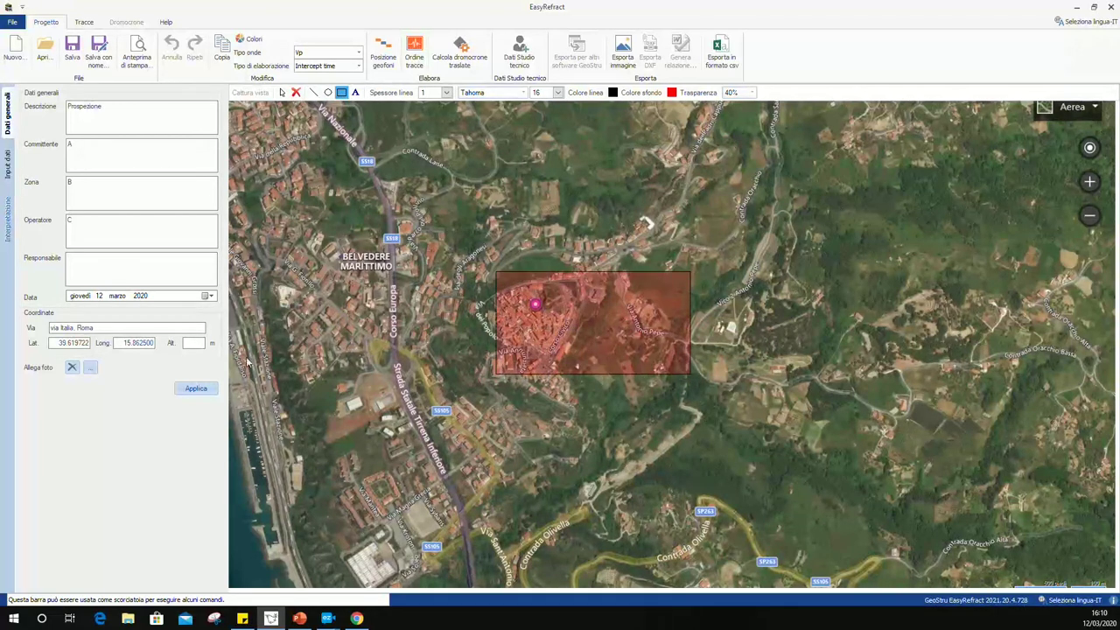
Step: Label the rectangle "AREA STUDIO" in Times New Roman, size 24, with yellow as the line colour
click(523, 91)
click(495, 125)
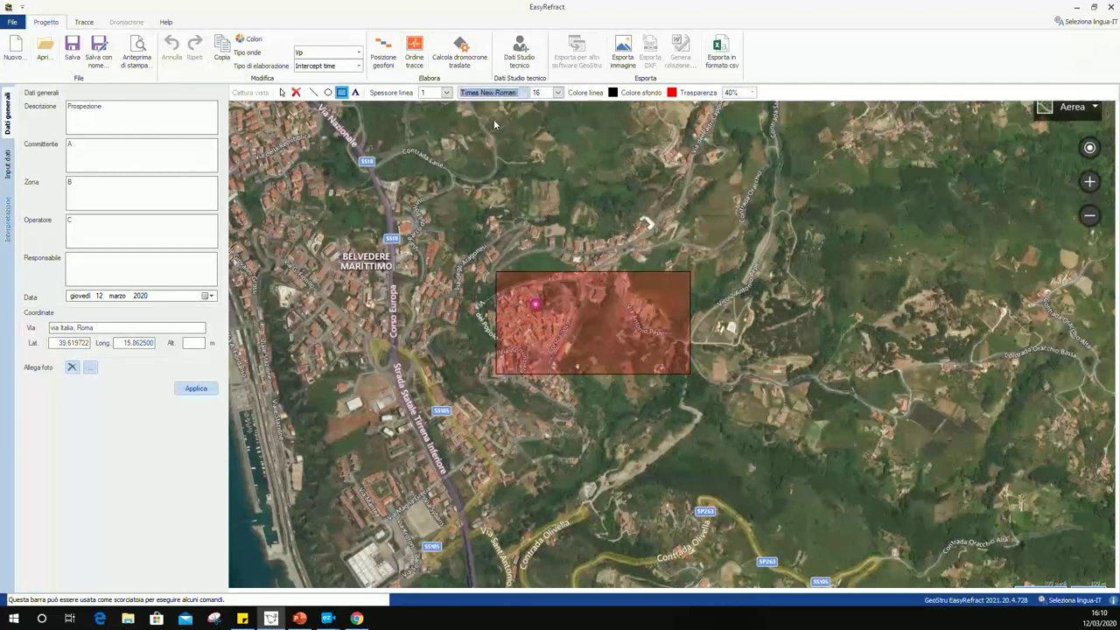
click(556, 93)
click(538, 131)
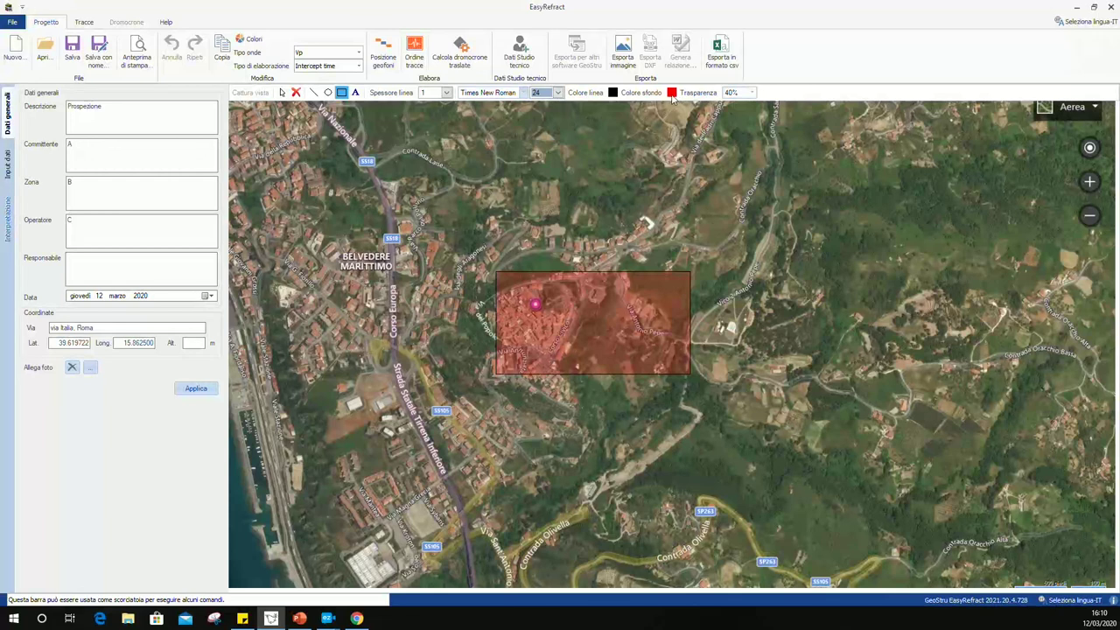
click(612, 93)
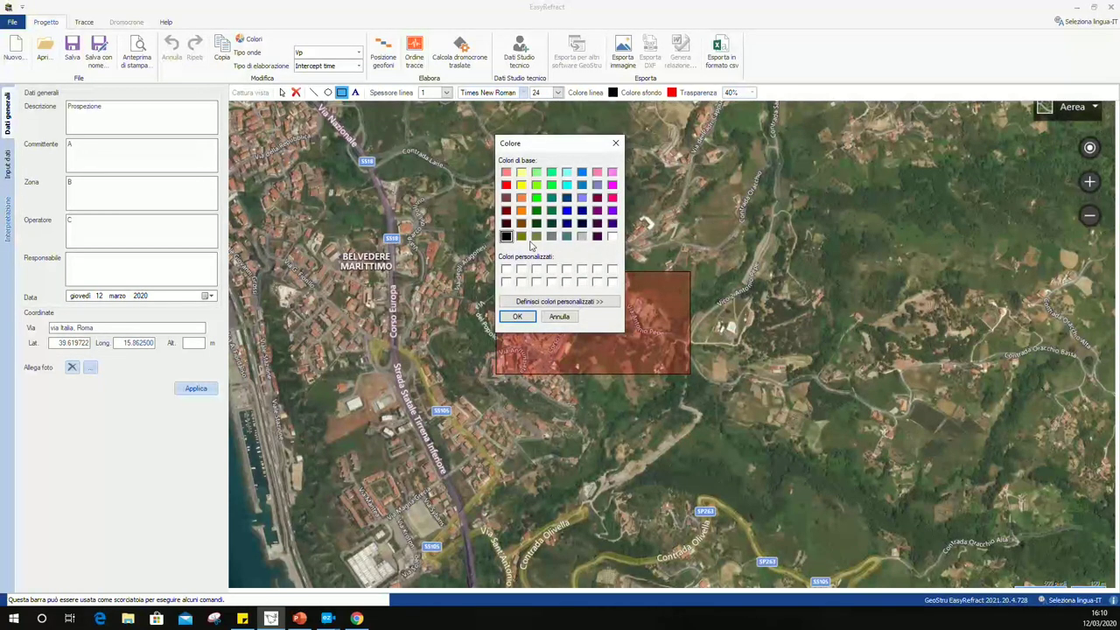
click(521, 184)
click(509, 317)
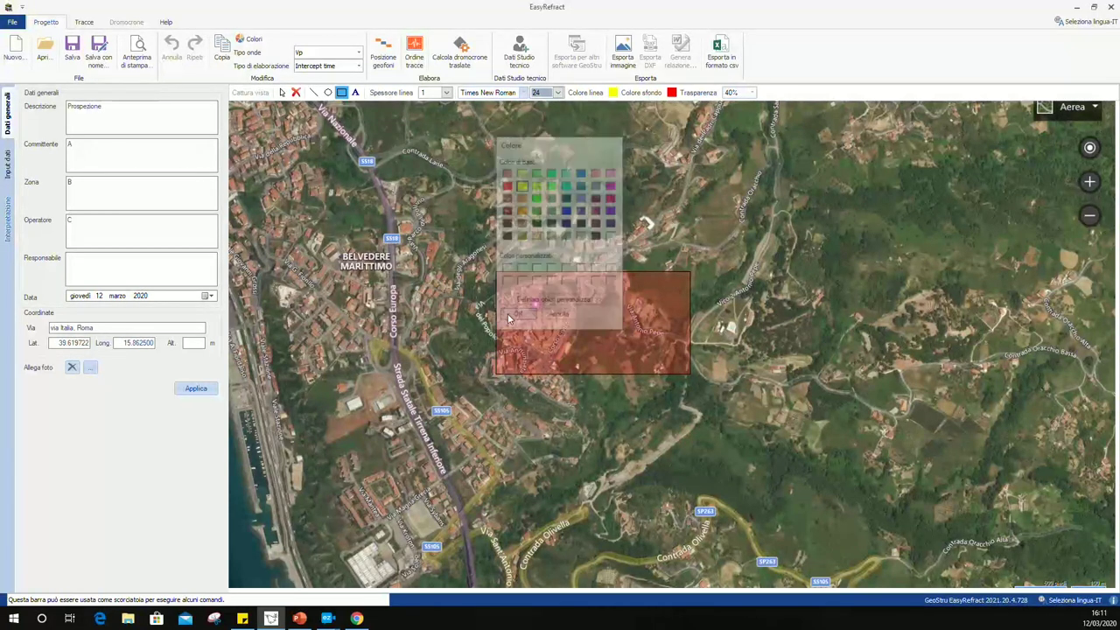
click(355, 93)
drag(516, 322, 634, 361)
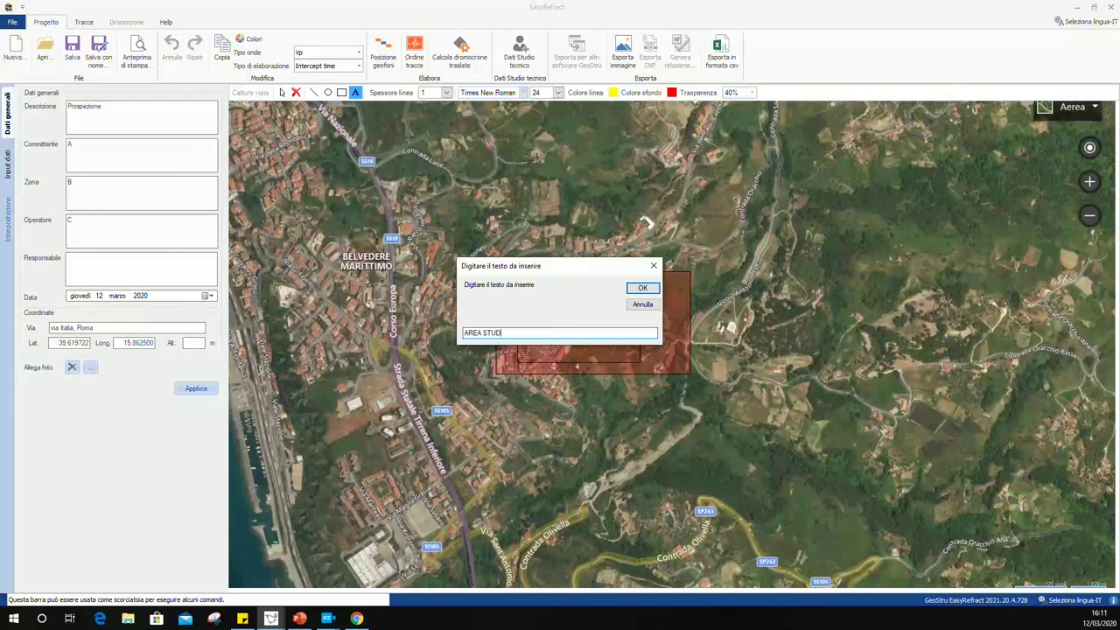
click(655, 288)
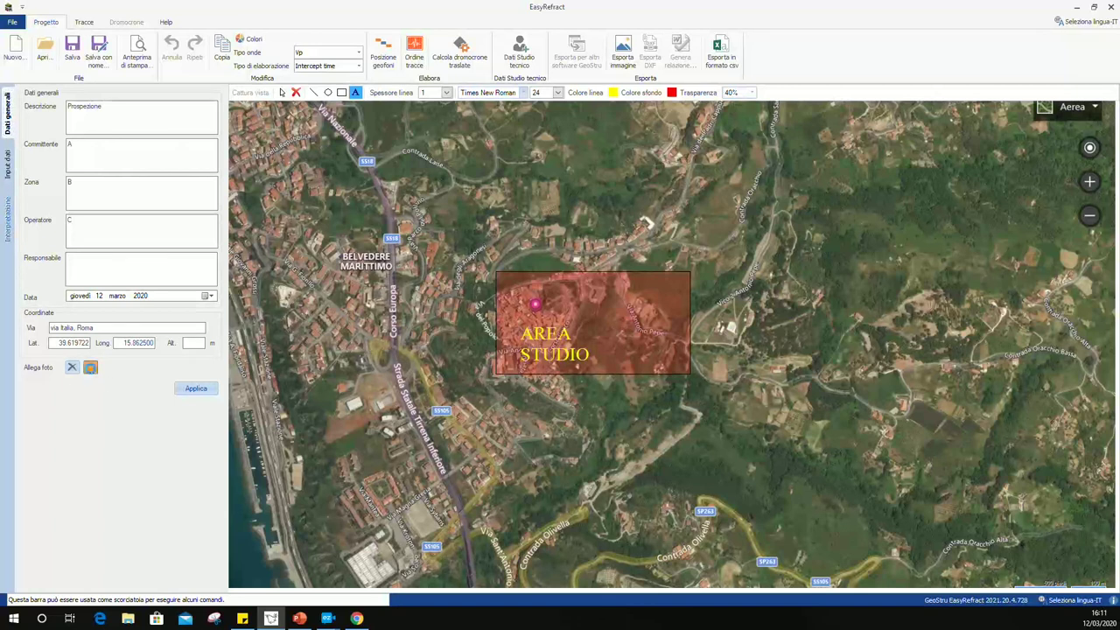
Step: Attach the photo castello.png from the "file da importare" folder and apply the general data
click(91, 369)
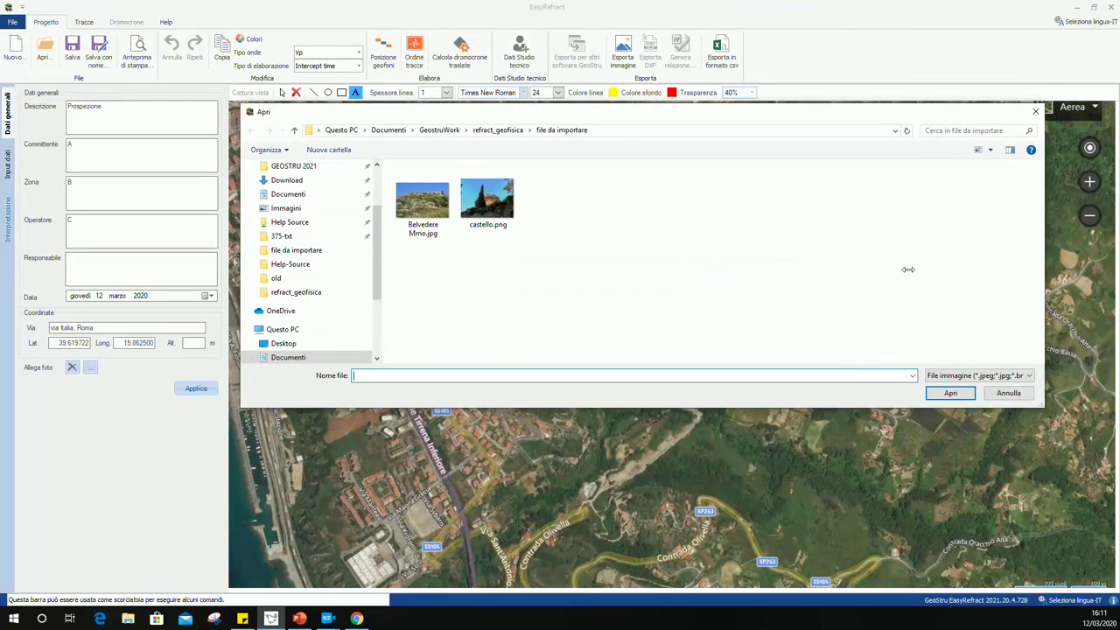
drag(908, 270, 798, 272)
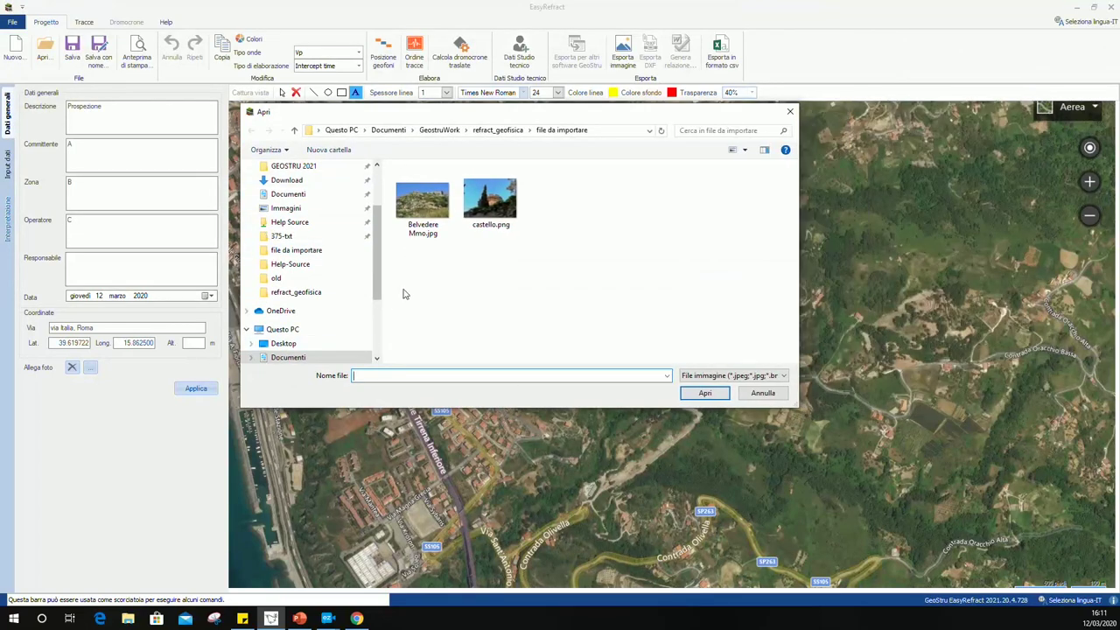
click(490, 202)
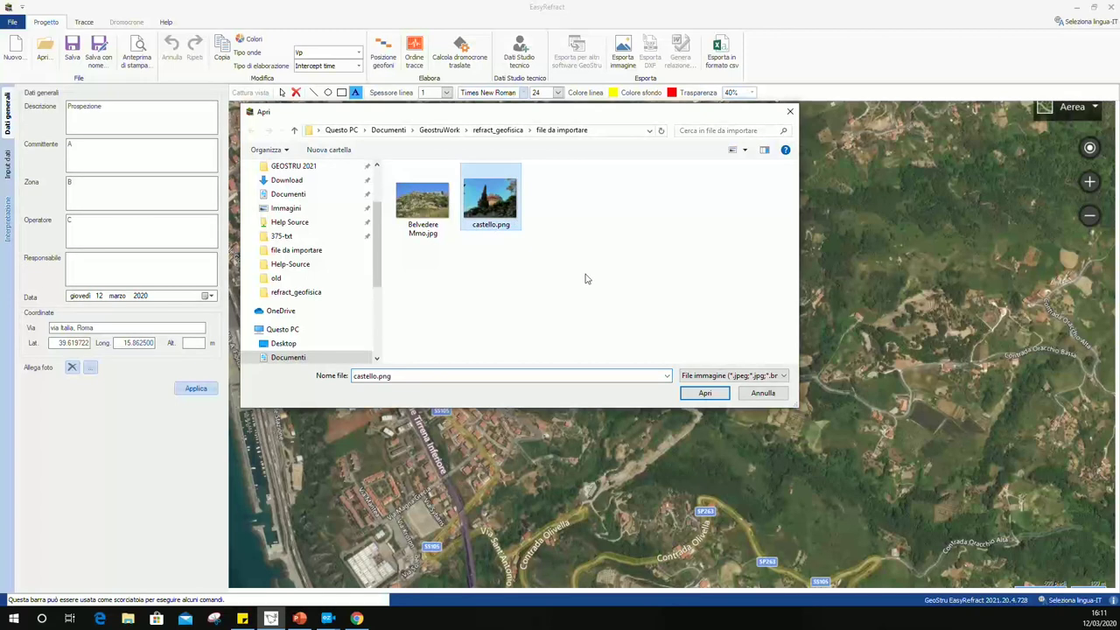
click(705, 393)
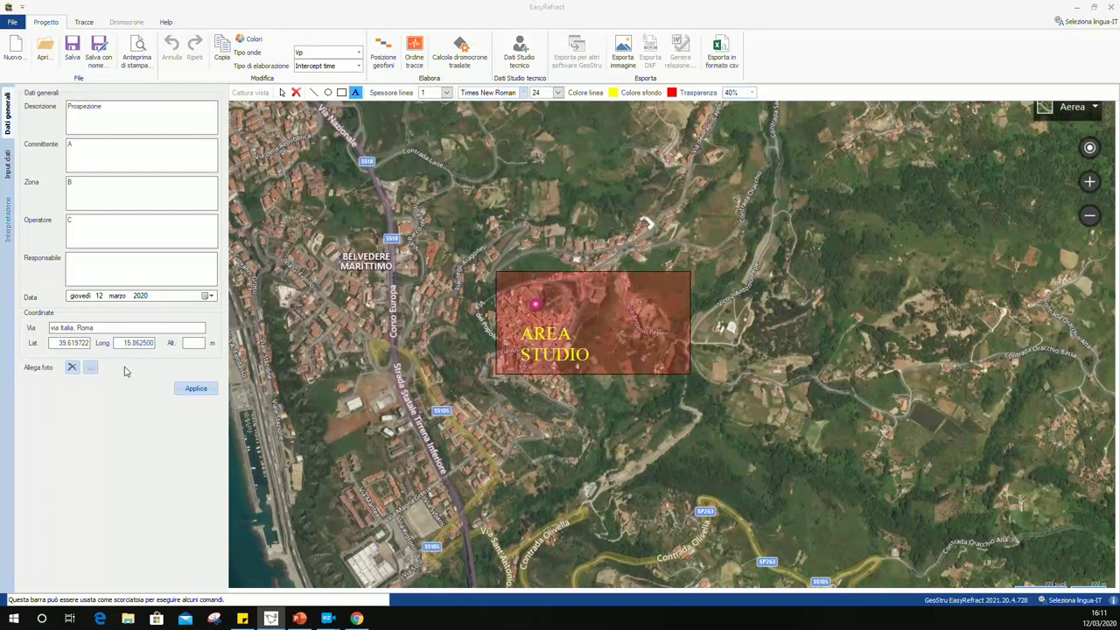
click(194, 391)
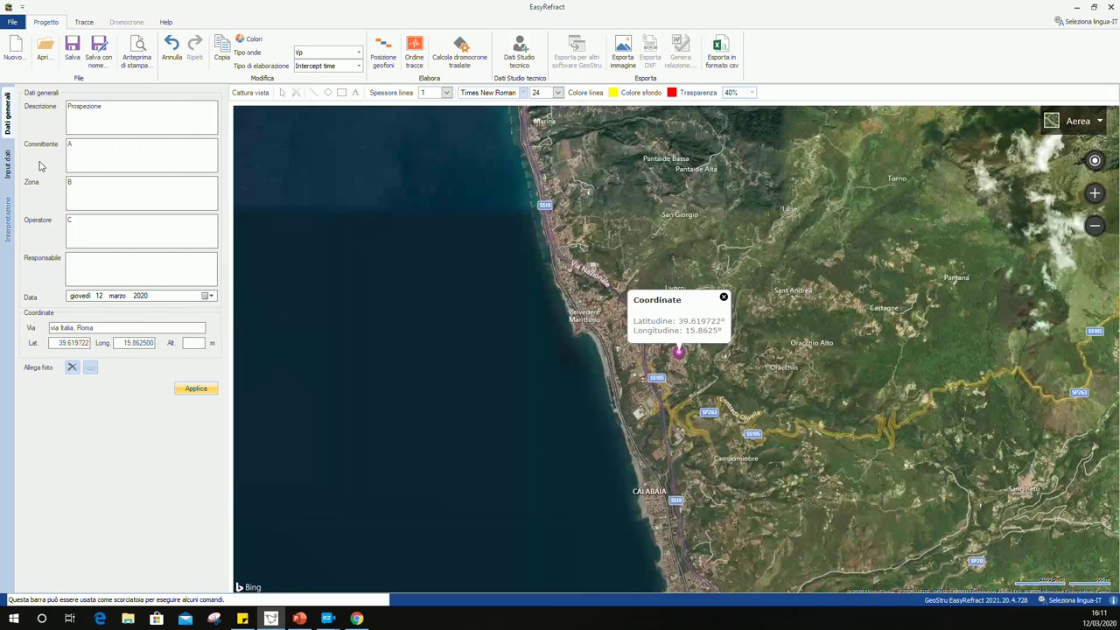
Step: Import the Ambrogeo trace file Rj_Sr02LocCastello2019_Sh01_0000cm300cm.dta into the first shot of the input data
click(8, 162)
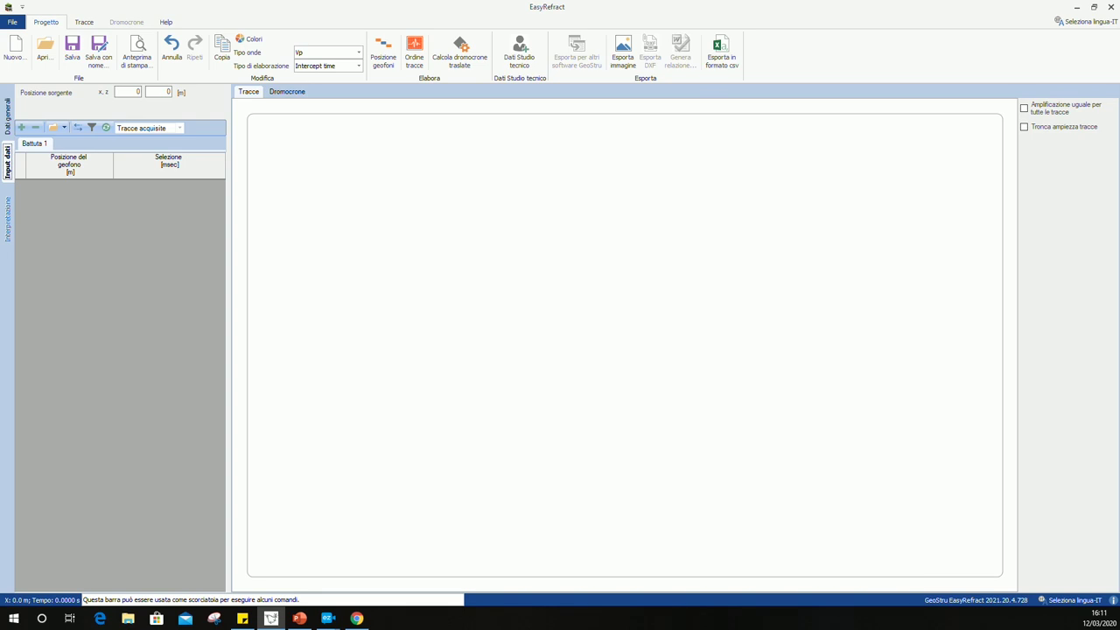
click(299, 618)
click(64, 128)
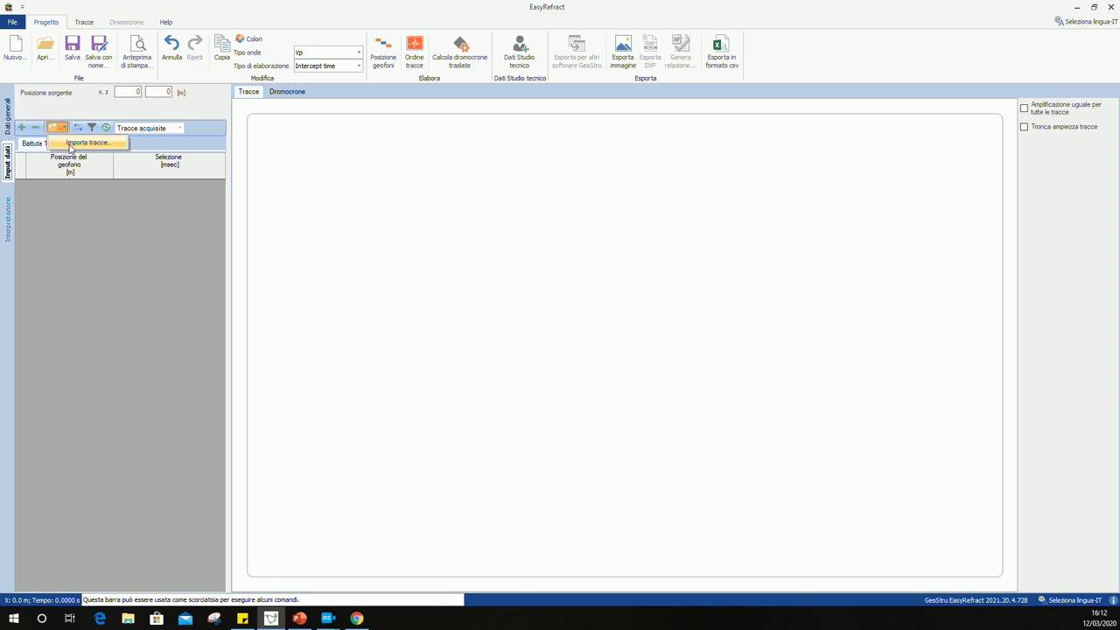
click(65, 145)
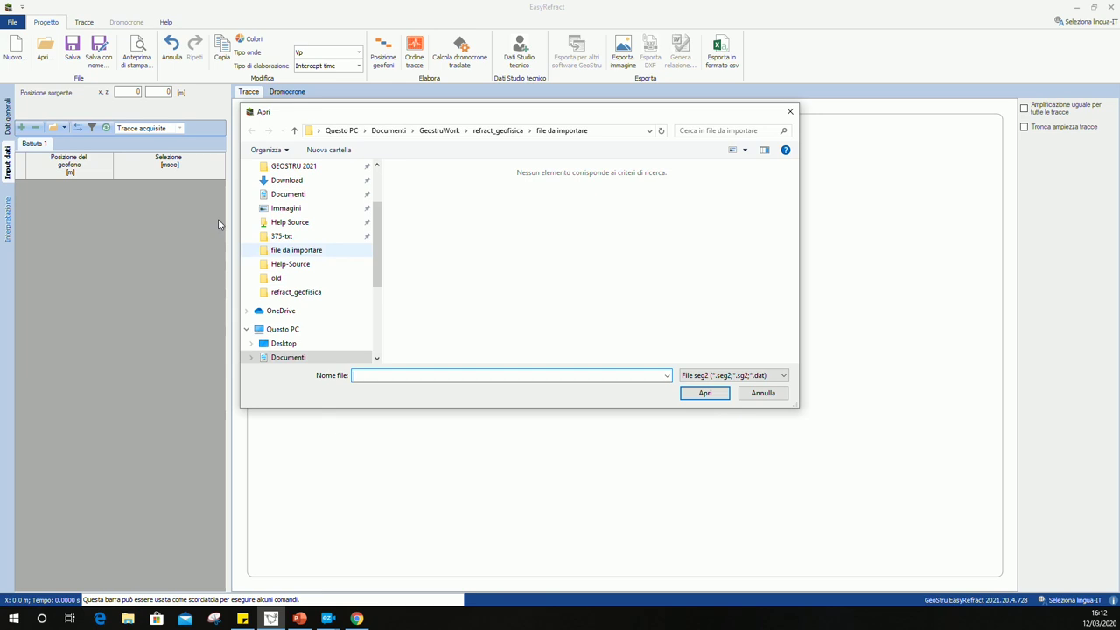
click(734, 377)
click(728, 413)
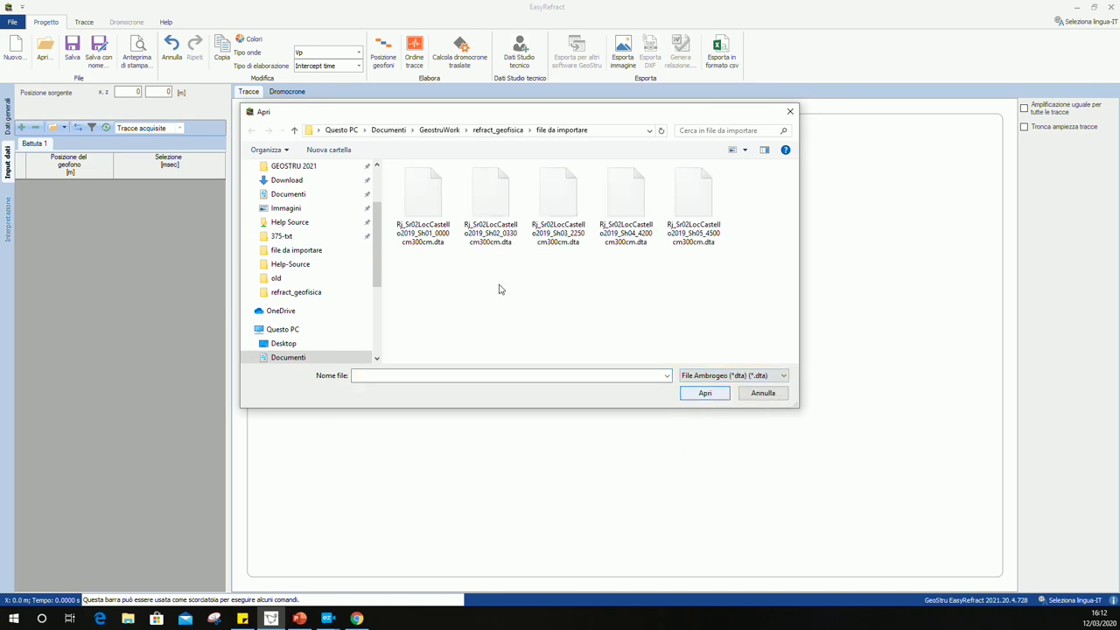
click(428, 222)
click(723, 398)
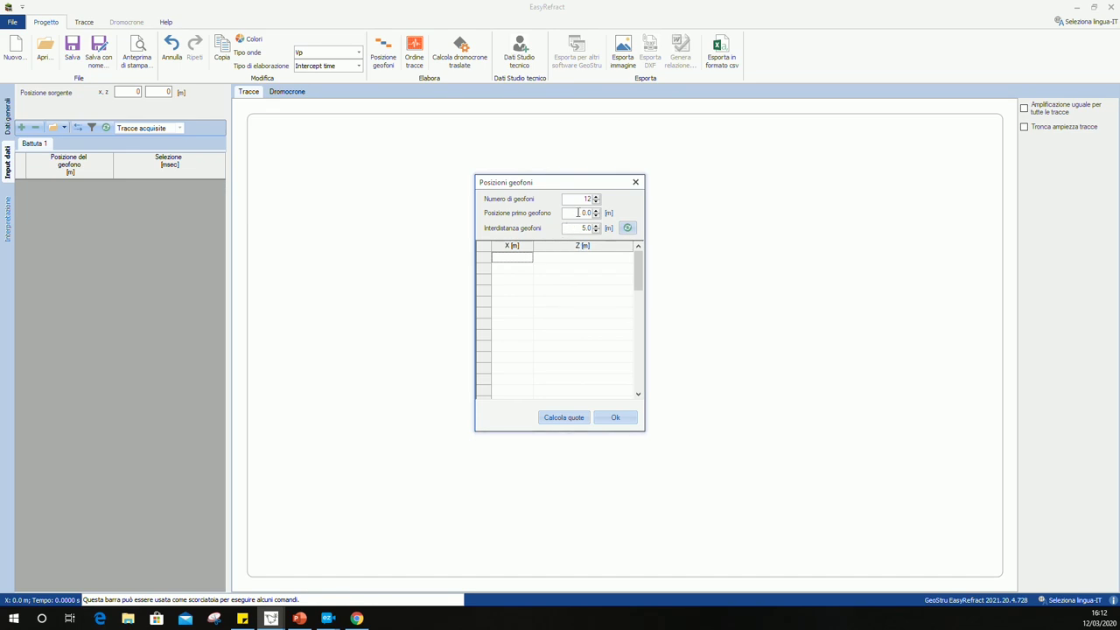
Step: Generate the positions of 12 geophones starting at 0 m with 5 m spacing and accept them
click(628, 229)
click(628, 229)
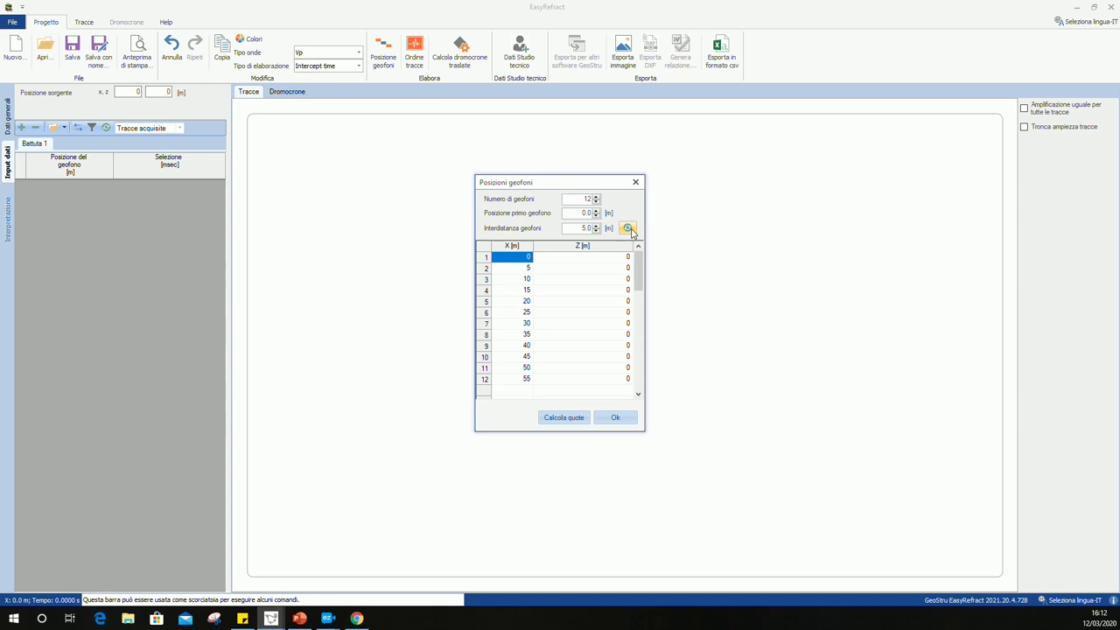
click(615, 417)
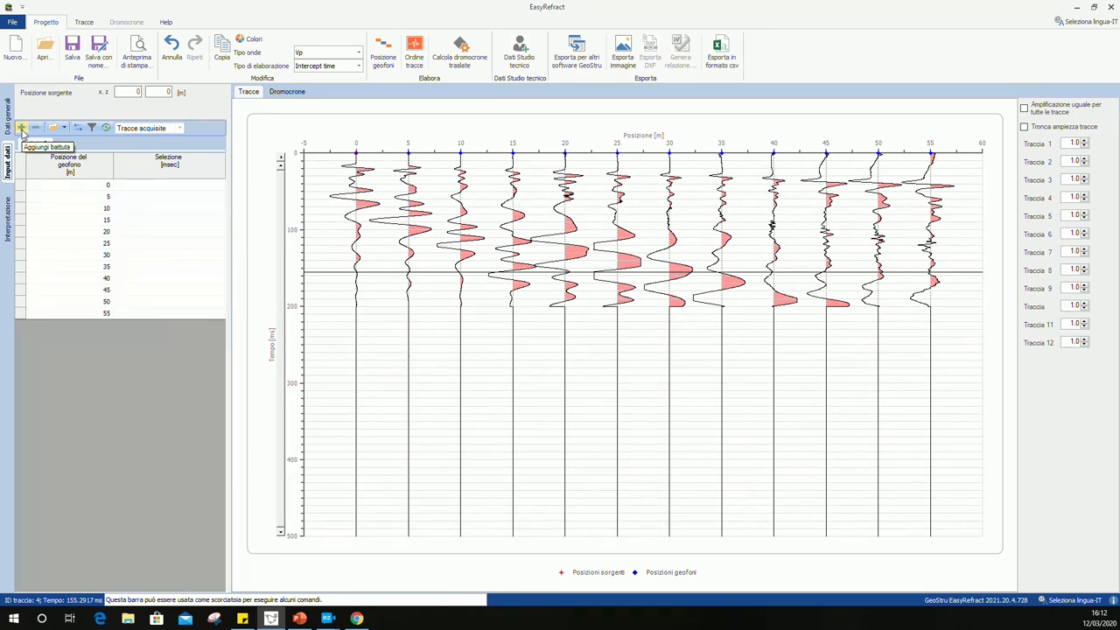
Step: Add a second shot and import the Ambrogeo file Rj_Sr02LocCastello2019_Sh02_0330cm300cm.dta into it
click(22, 127)
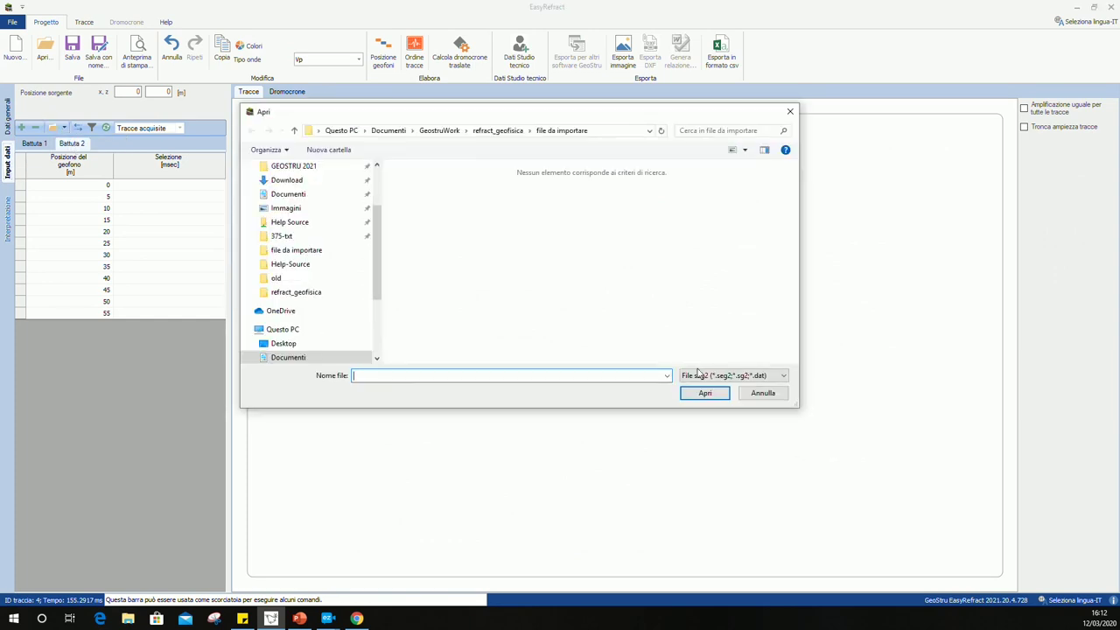
click(716, 376)
click(727, 412)
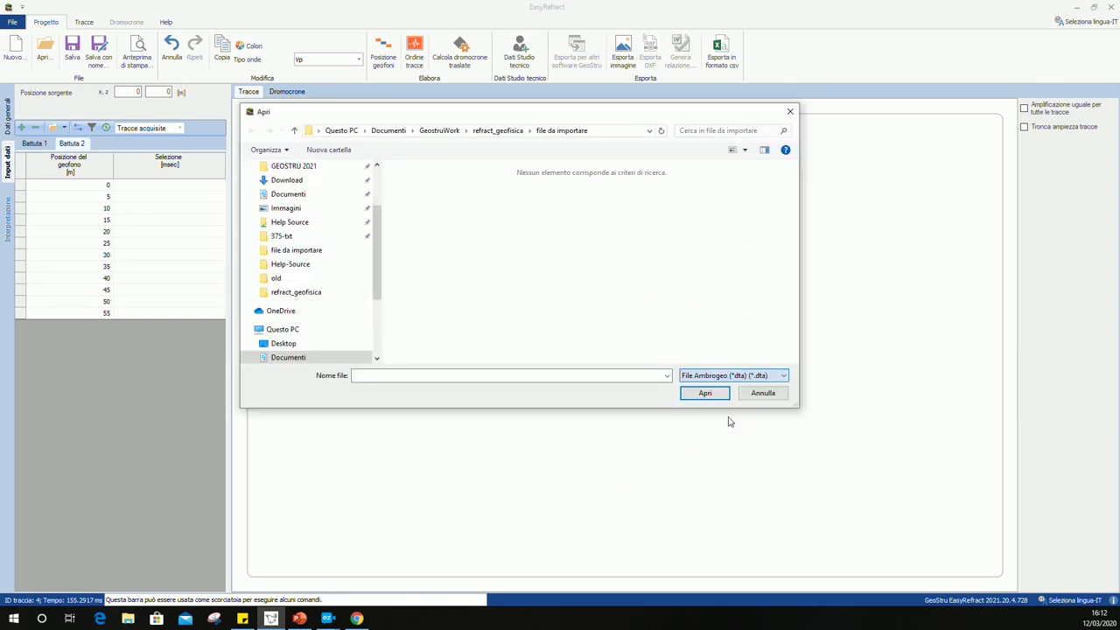
click(489, 210)
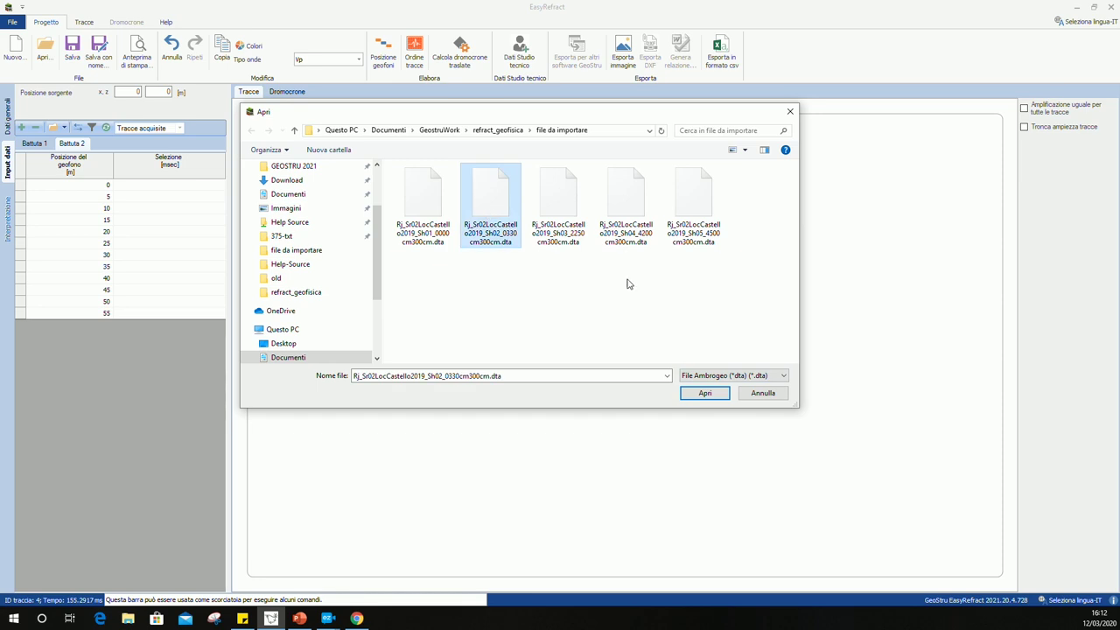
click(697, 392)
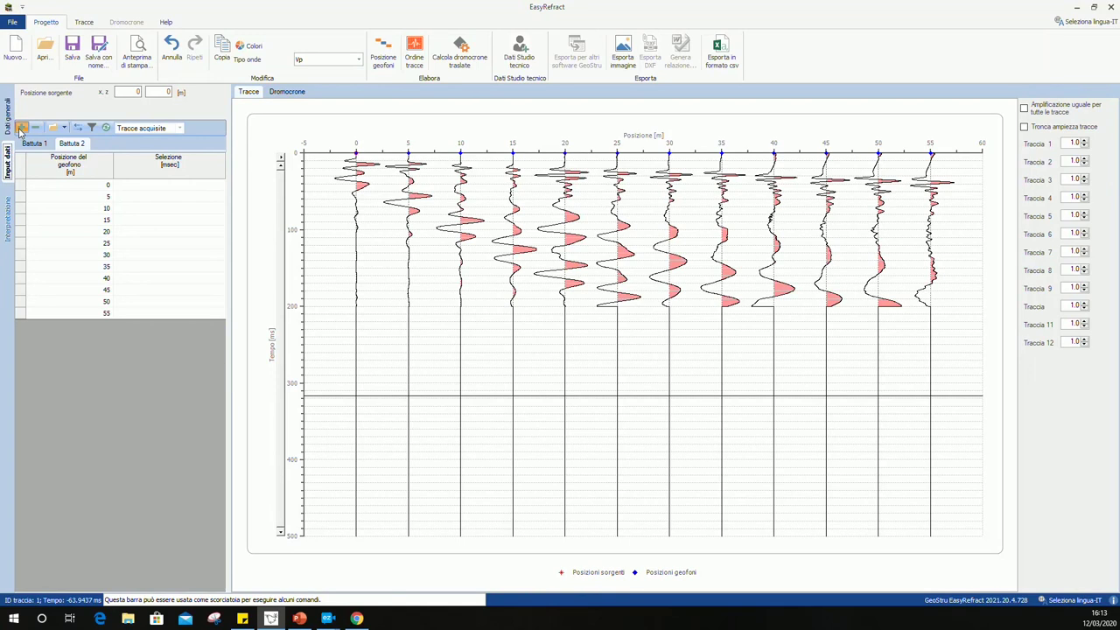
Step: Add a third shot and import the Ambrogeo file Rj_Sr02LocCastello2019_Sh03_2250cm300cm.dta into it
click(19, 128)
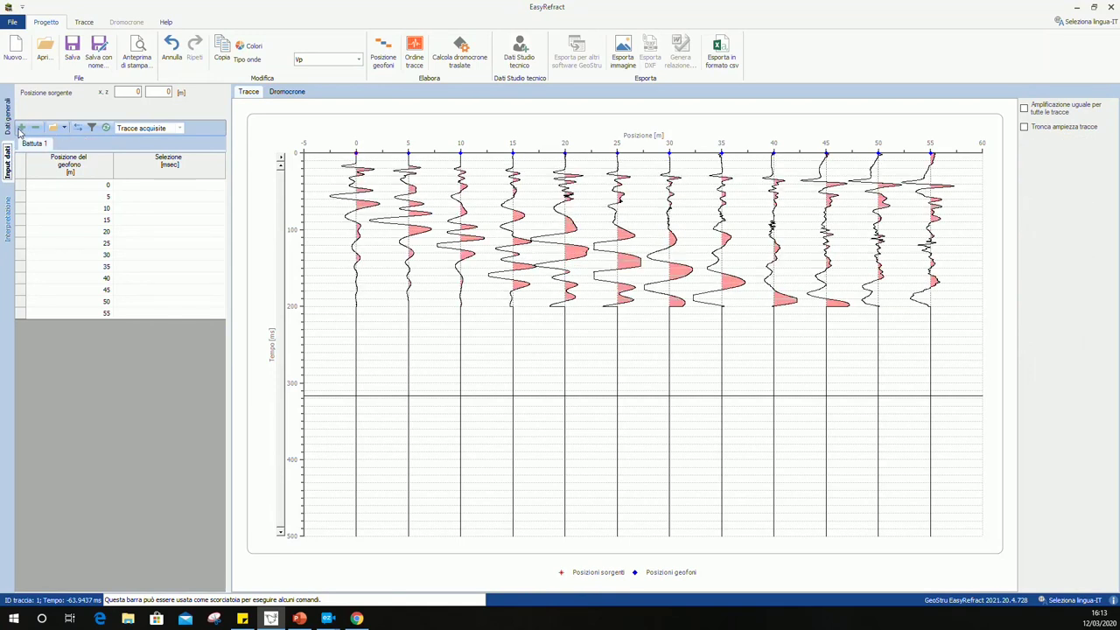
click(20, 129)
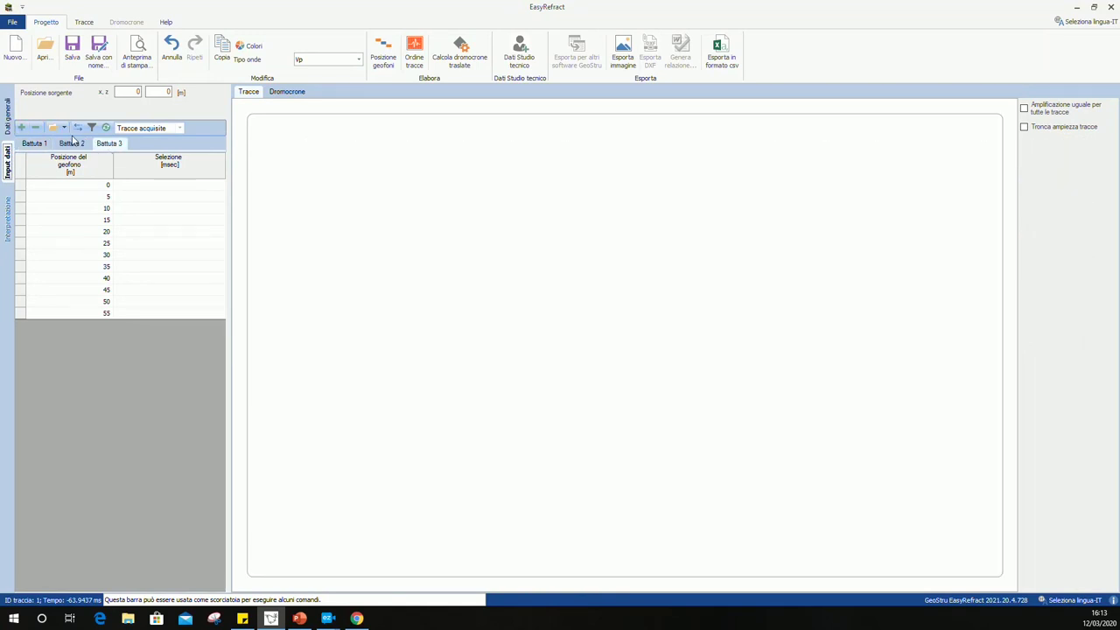
click(64, 127)
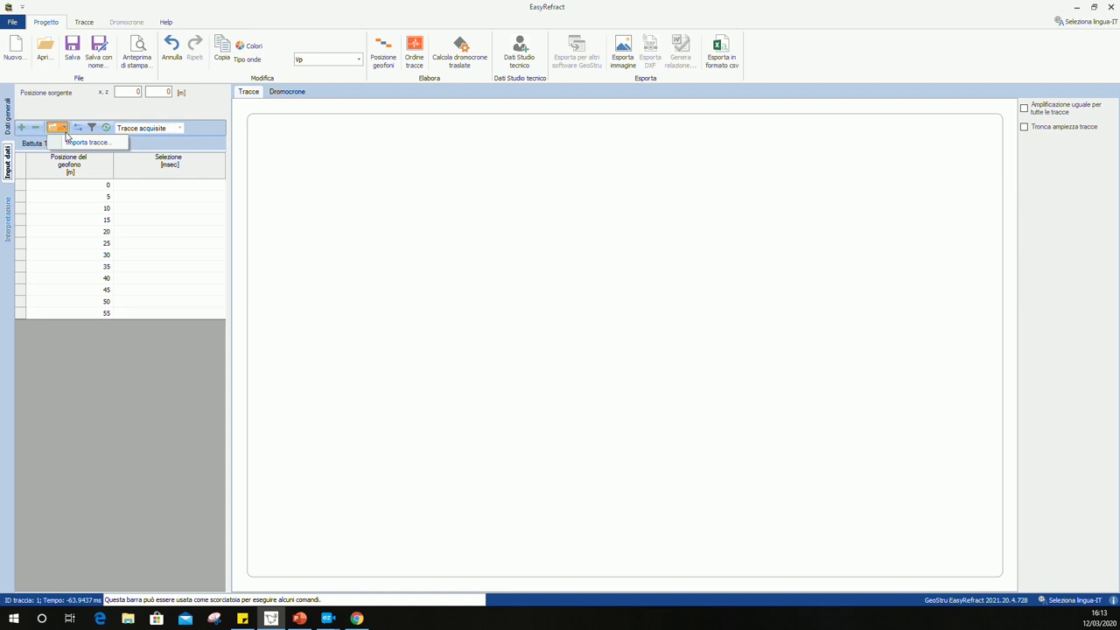
click(62, 143)
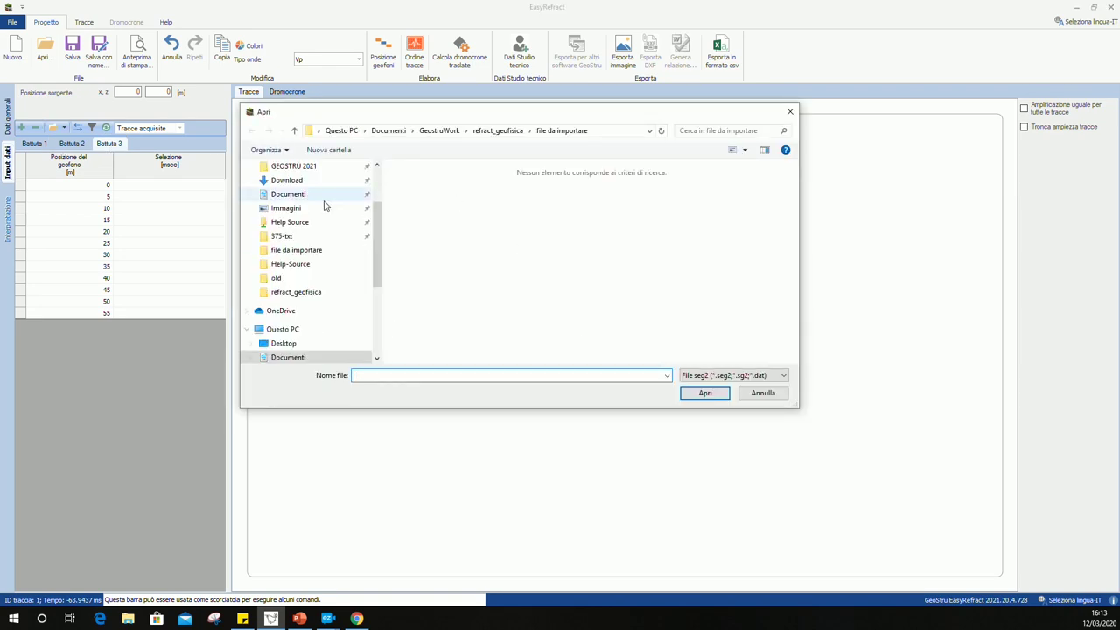
click(784, 376)
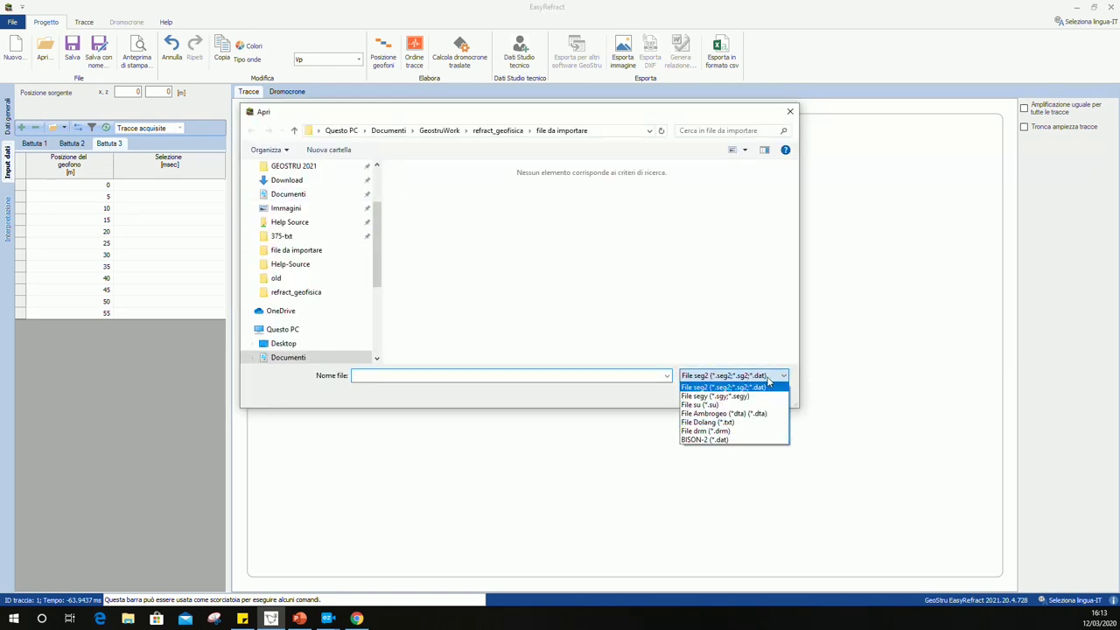
click(742, 414)
click(552, 196)
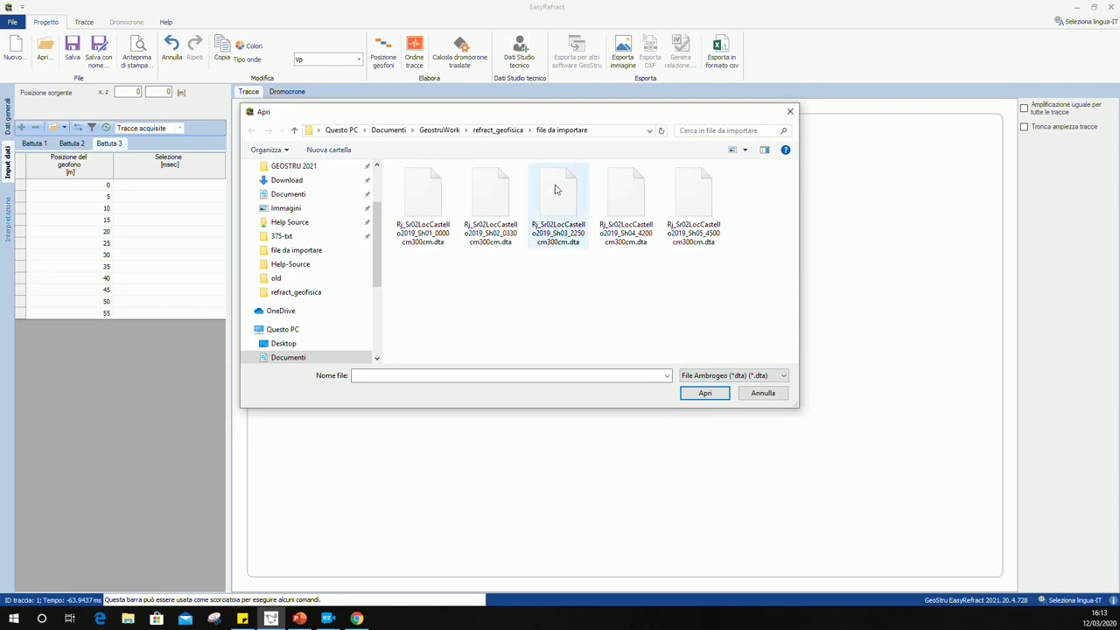
click(698, 398)
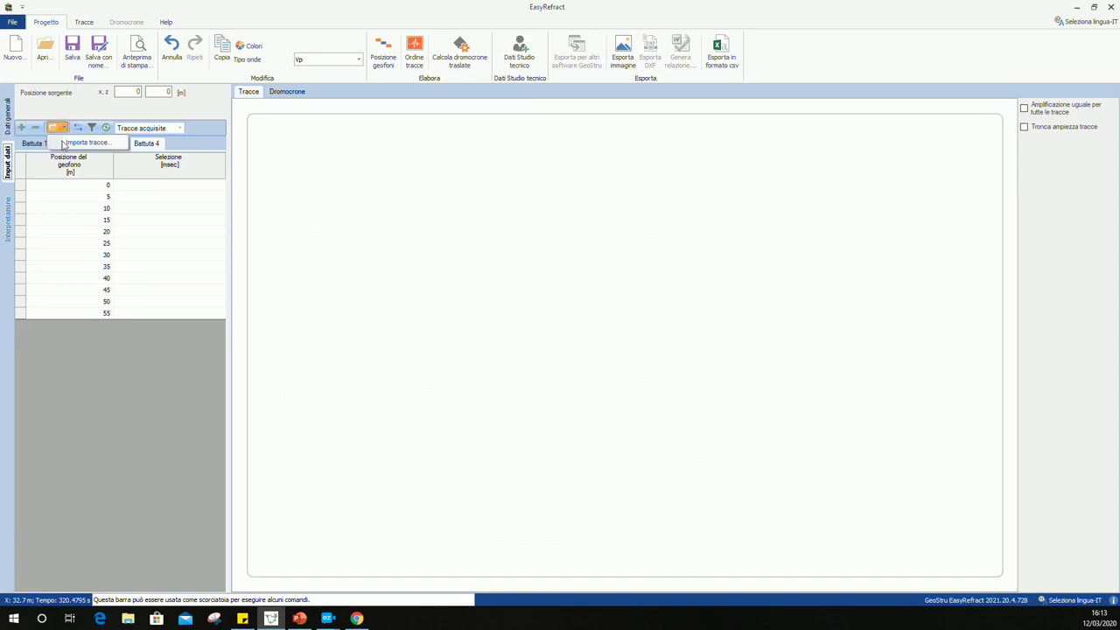
Step: Import the Ambrogeo file Rj_Sr02LocCastello2019_Sh04_4200cm300cm.dta as the traces of the fourth shot
click(63, 128)
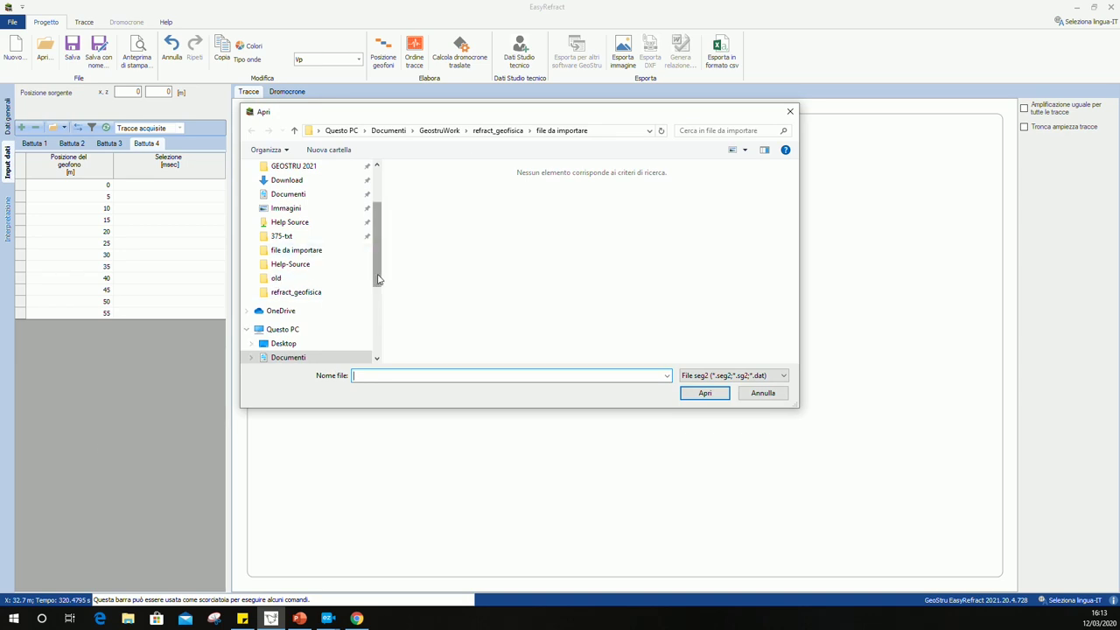
scroll(381, 284, down, 1)
scroll(382, 292, down, 1)
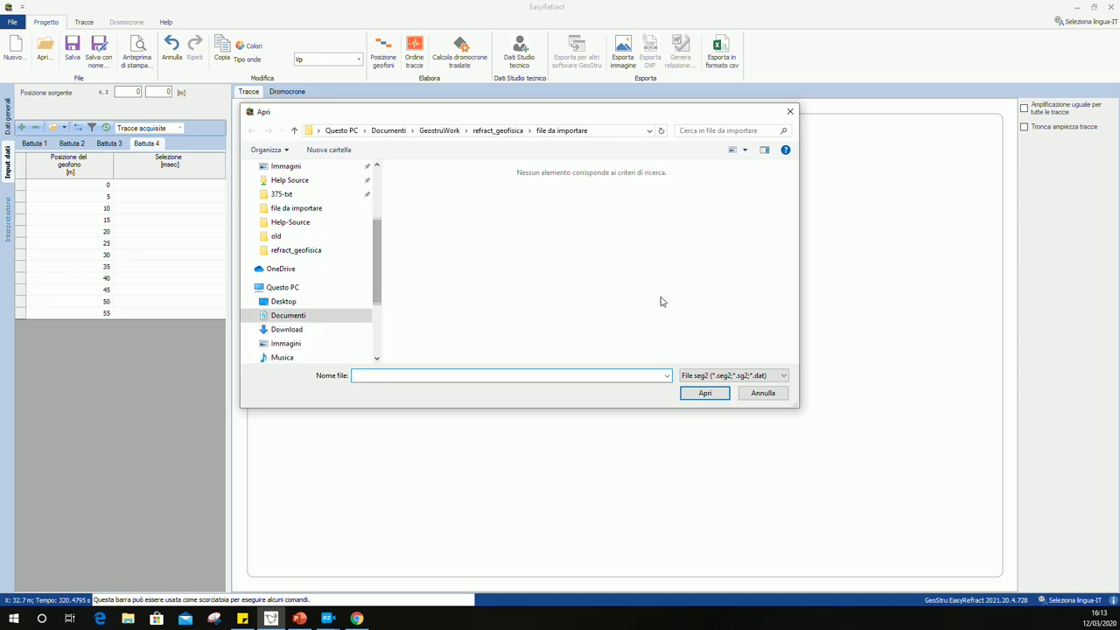
click(702, 377)
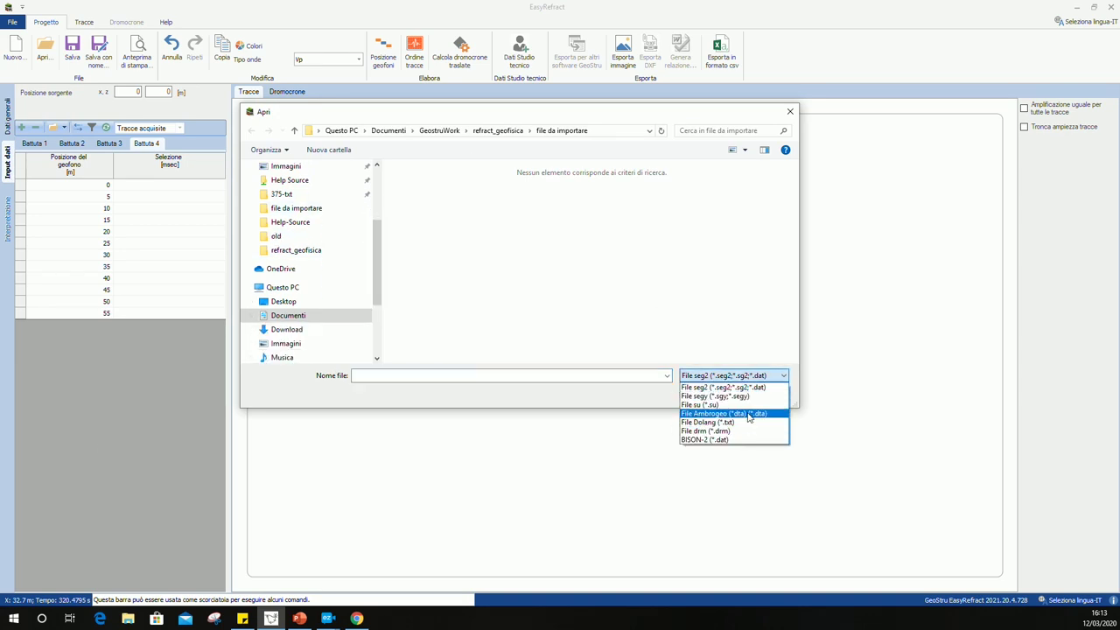
click(745, 415)
click(629, 218)
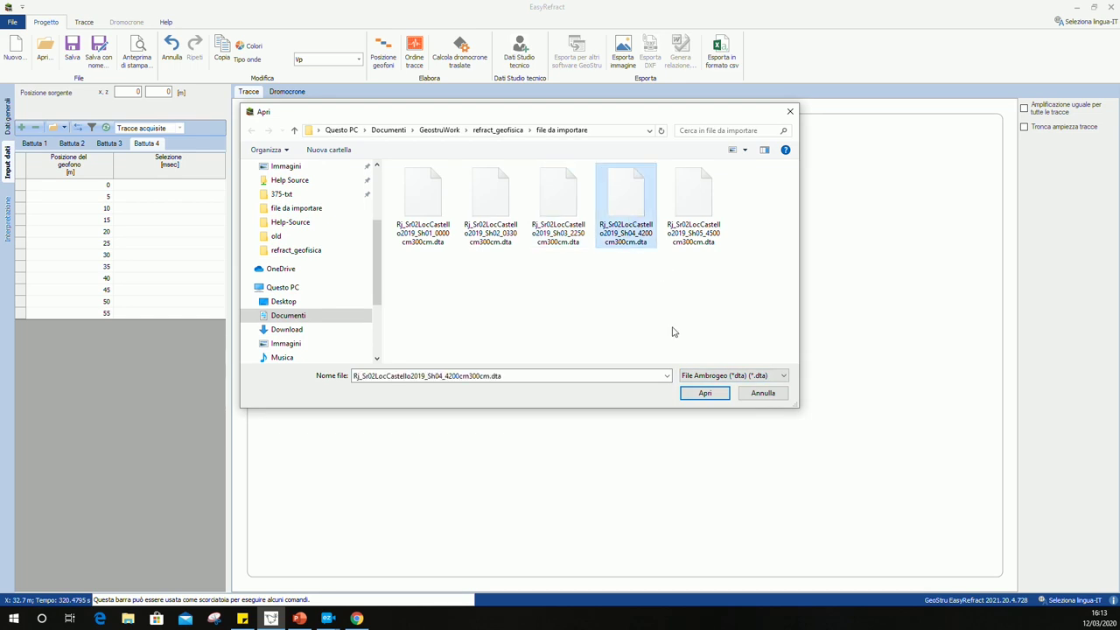
click(704, 393)
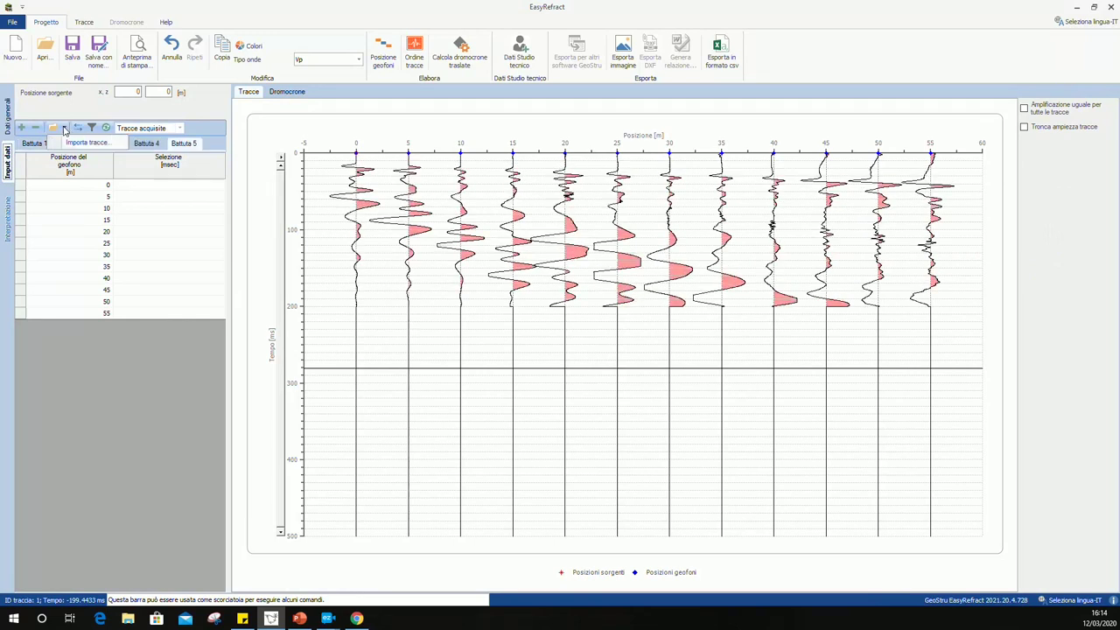
Step: Import the Ambrogeo file Rj_Sr02LocCastello2019_Sh05_4500cm300cm.dta as the traces of the fifth shot
click(63, 129)
click(70, 146)
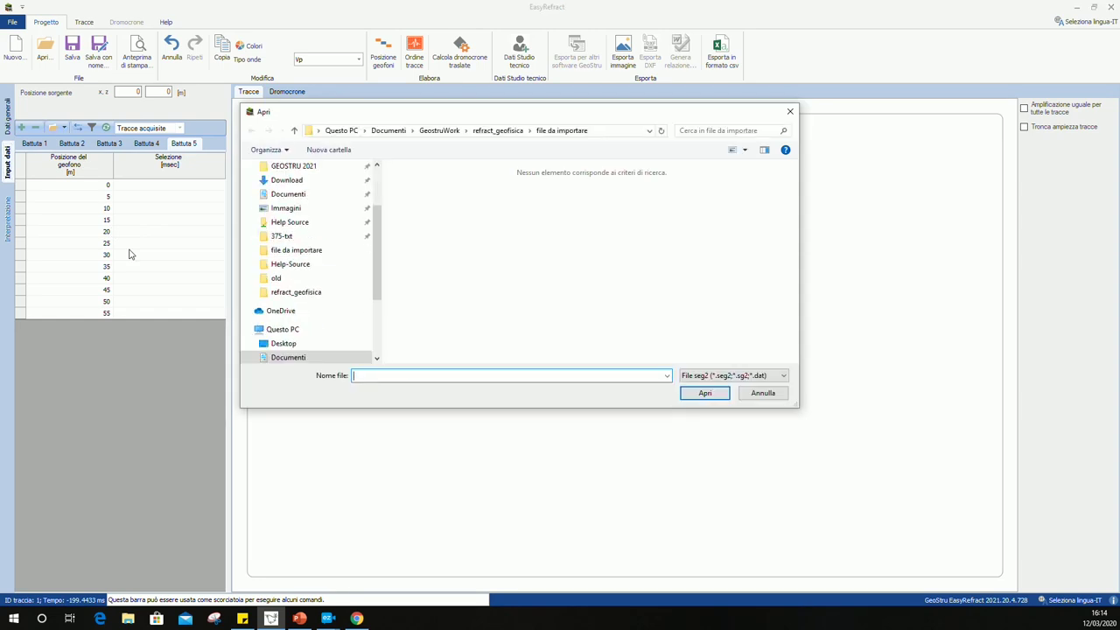
click(743, 374)
click(735, 414)
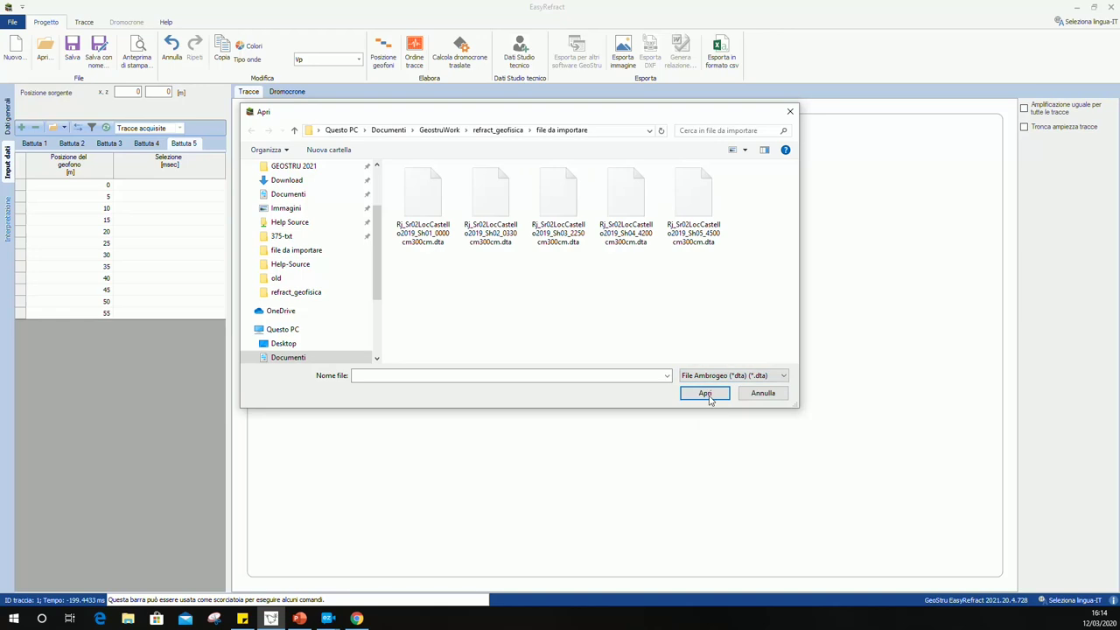
click(710, 243)
click(713, 393)
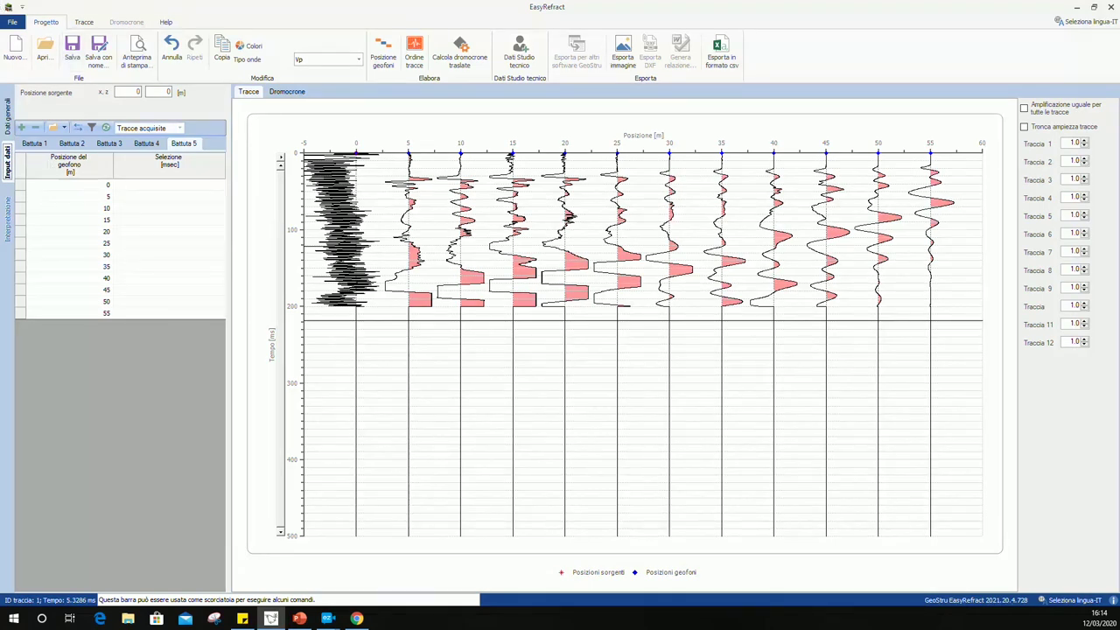
Step: Display the traces of the first shot, Battuta 1, and switch to the PowerPoint presentation
key(super+shift+q)
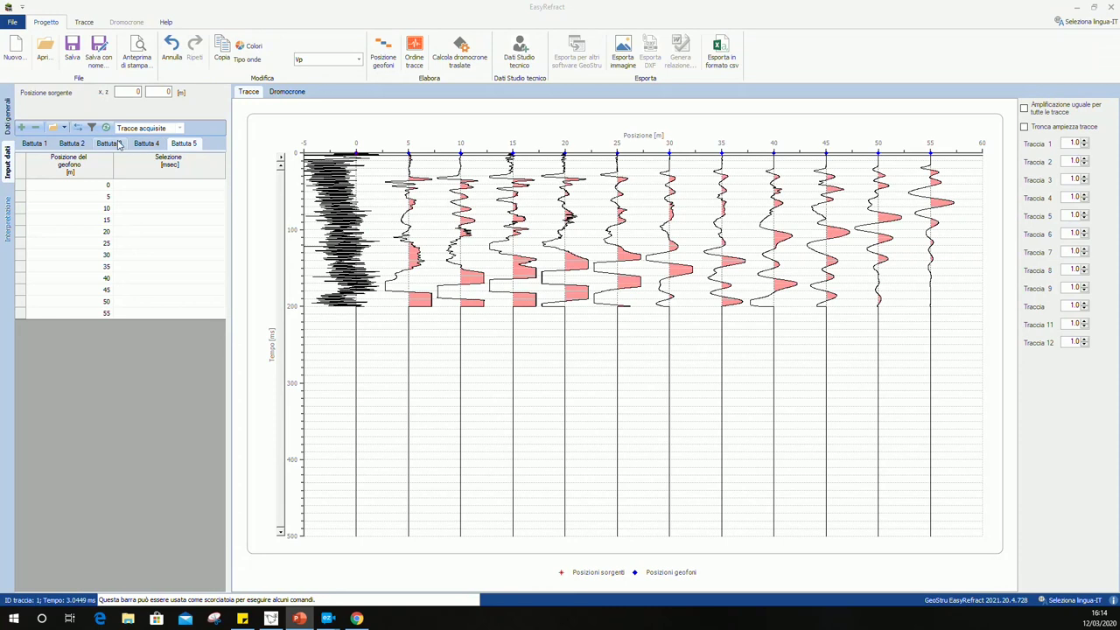
click(34, 143)
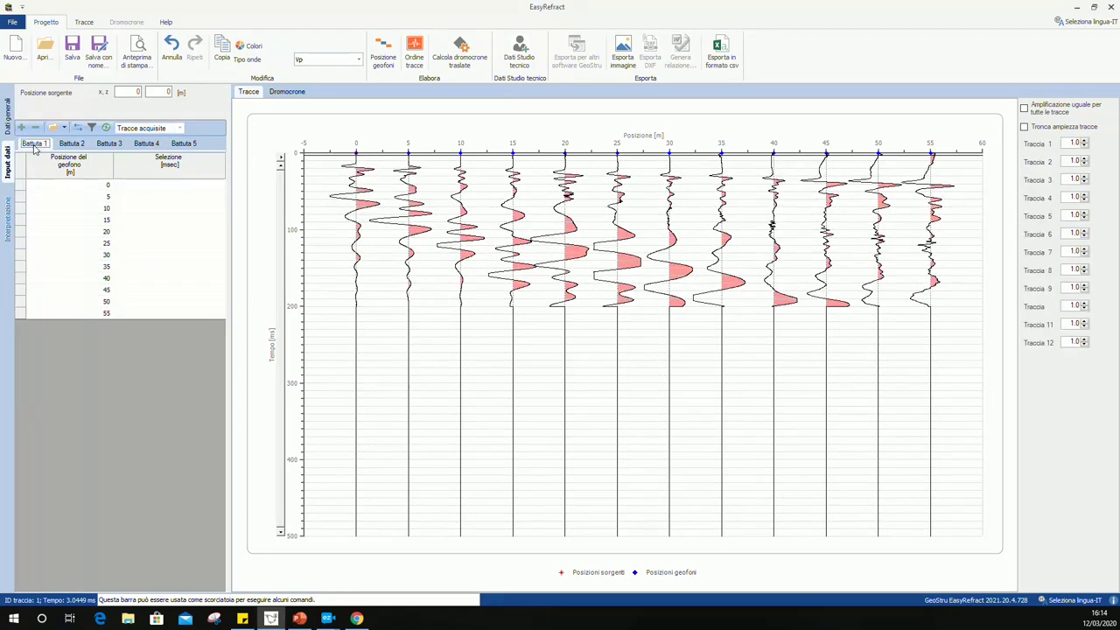
click(386, 60)
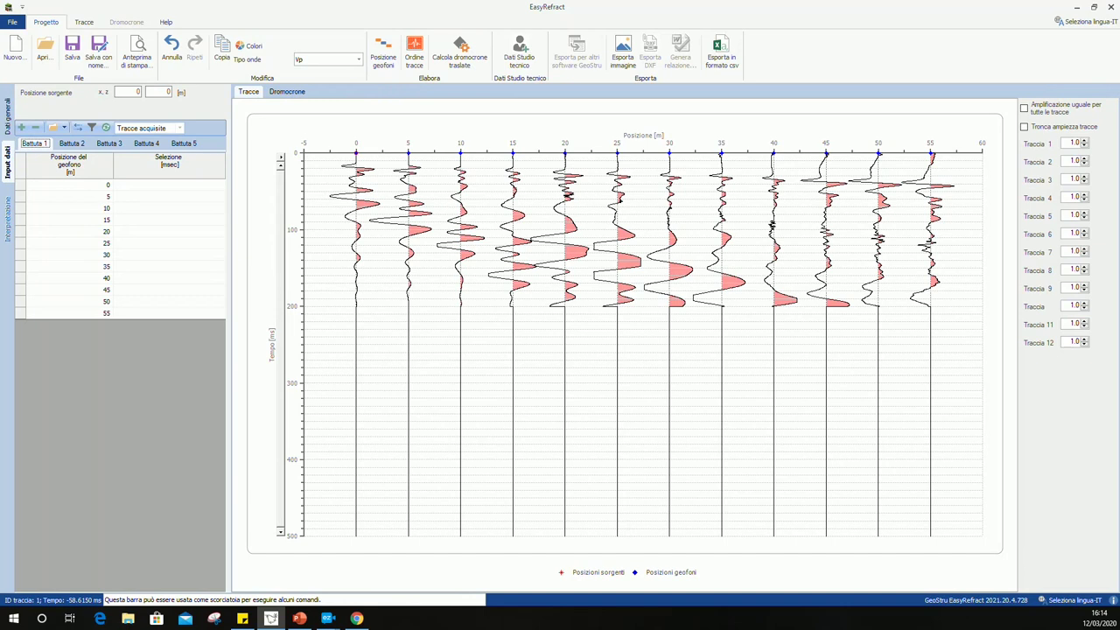
key(alt+Tab)
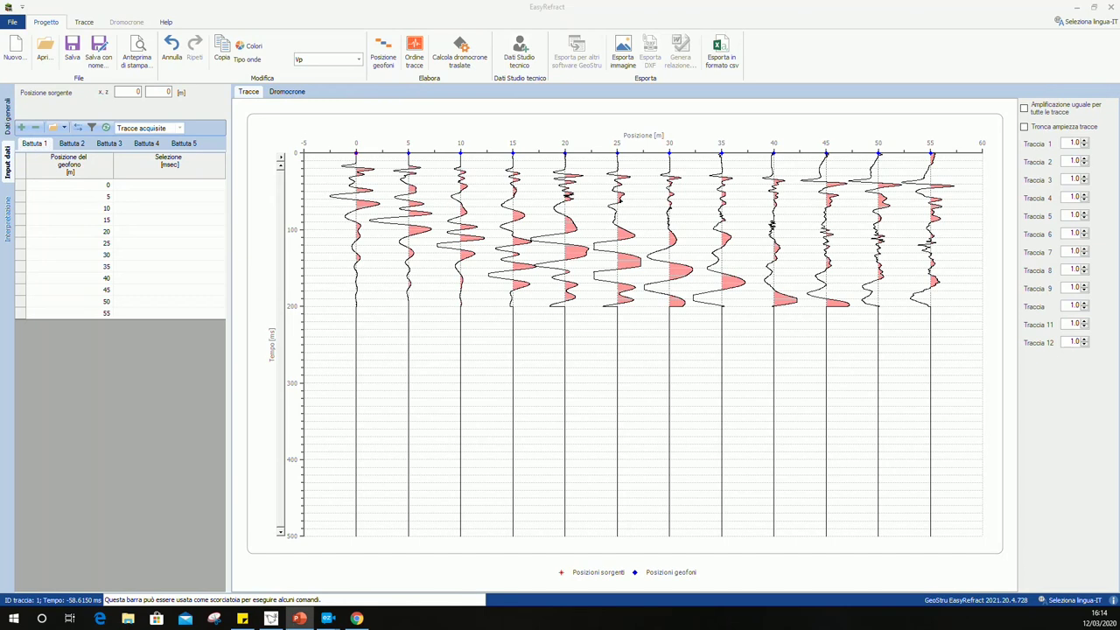